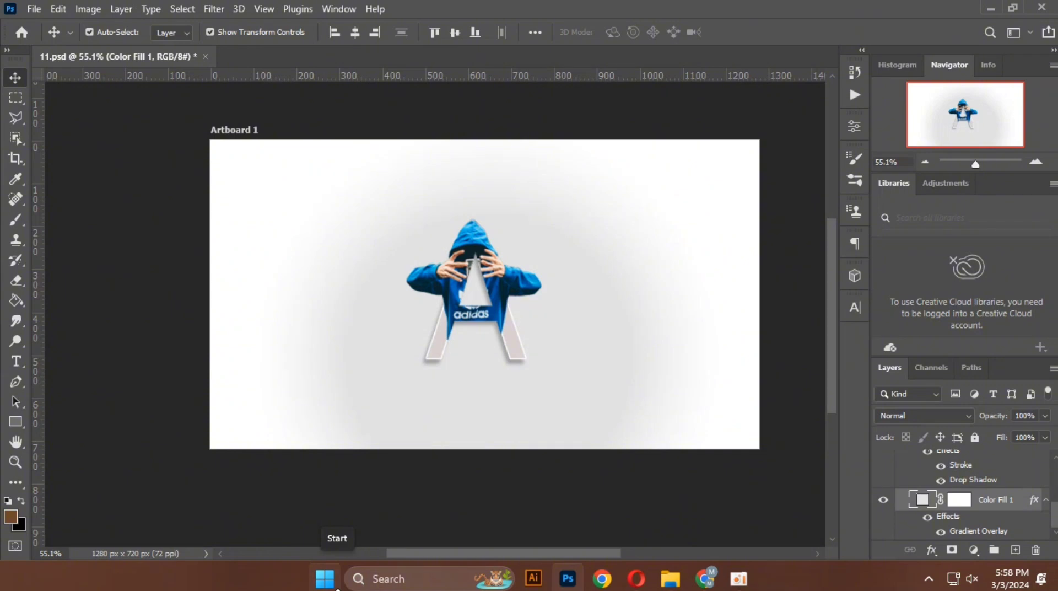
Step: Create a new 1920 x 1080 px RGB document at 72 pixels/inch with a white background
click(34, 9)
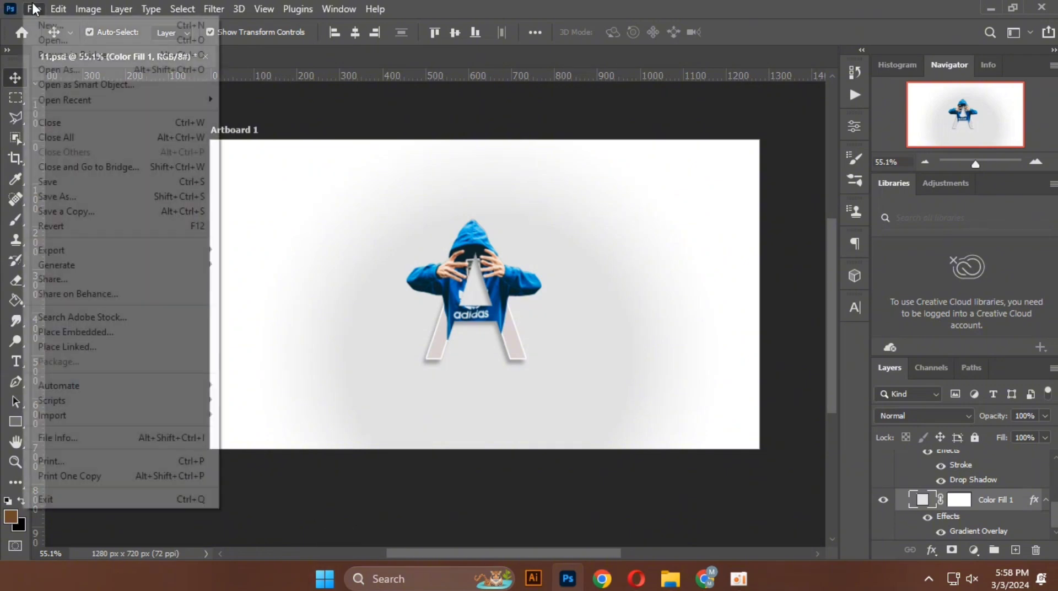
click(46, 7)
click(41, 15)
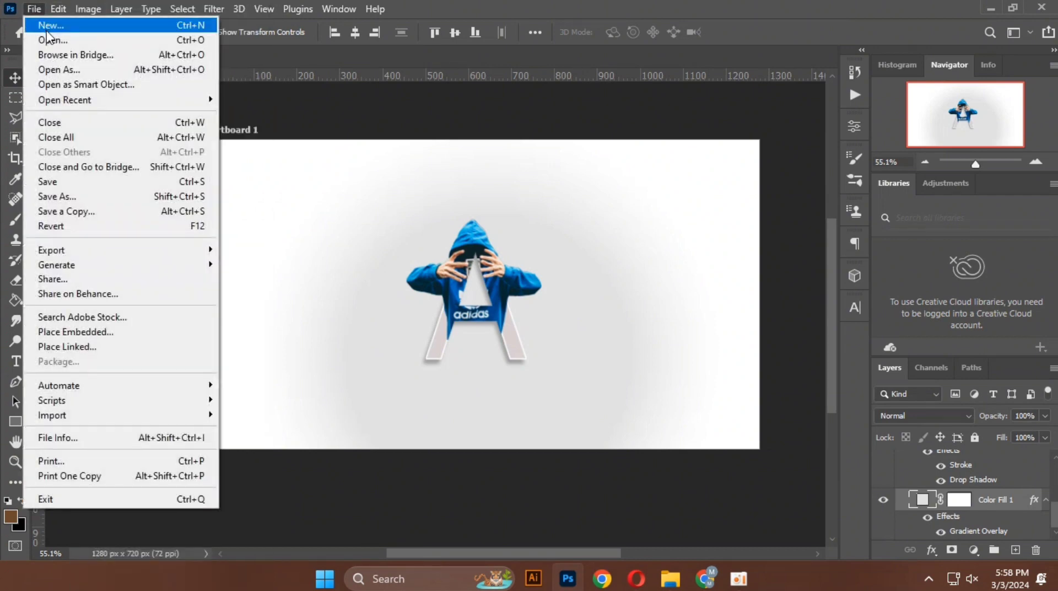
click(47, 32)
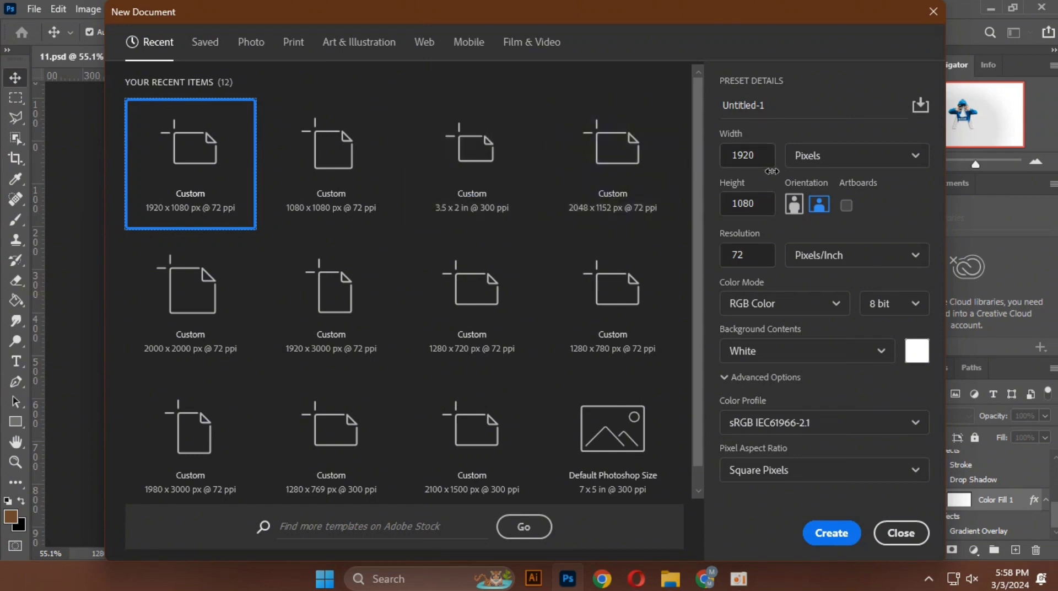
click(832, 532)
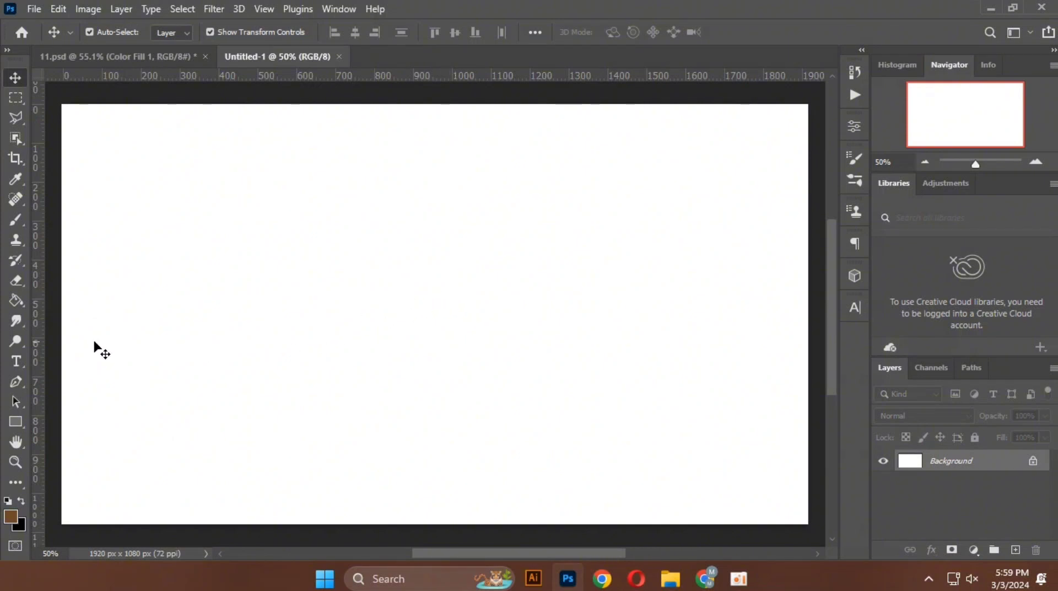
Step: Add a text layer with the letter "A" near the centre of the canvas
click(16, 362)
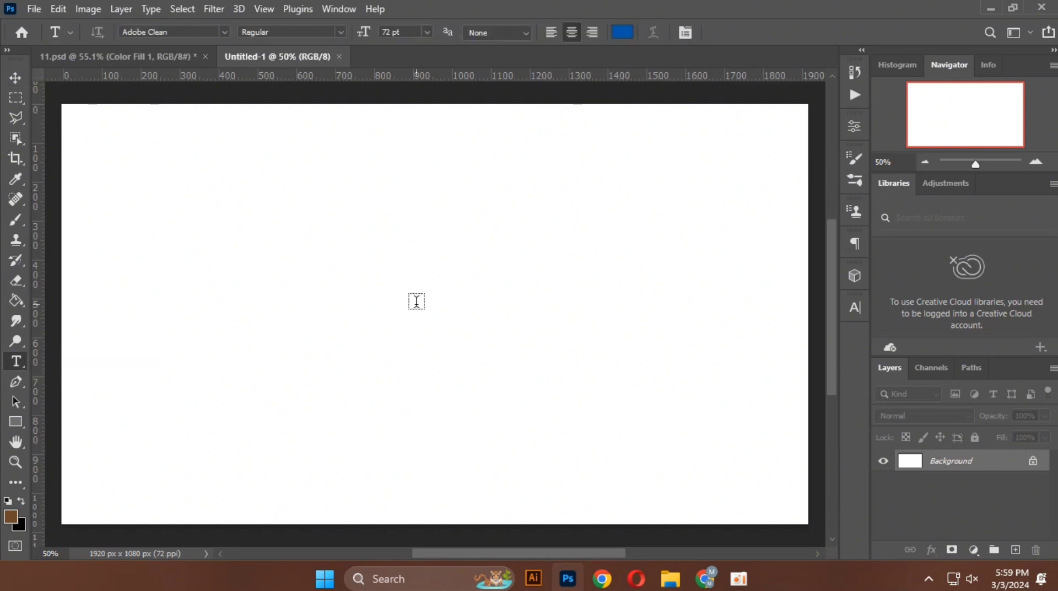
click(417, 301)
triple_click(395, 298)
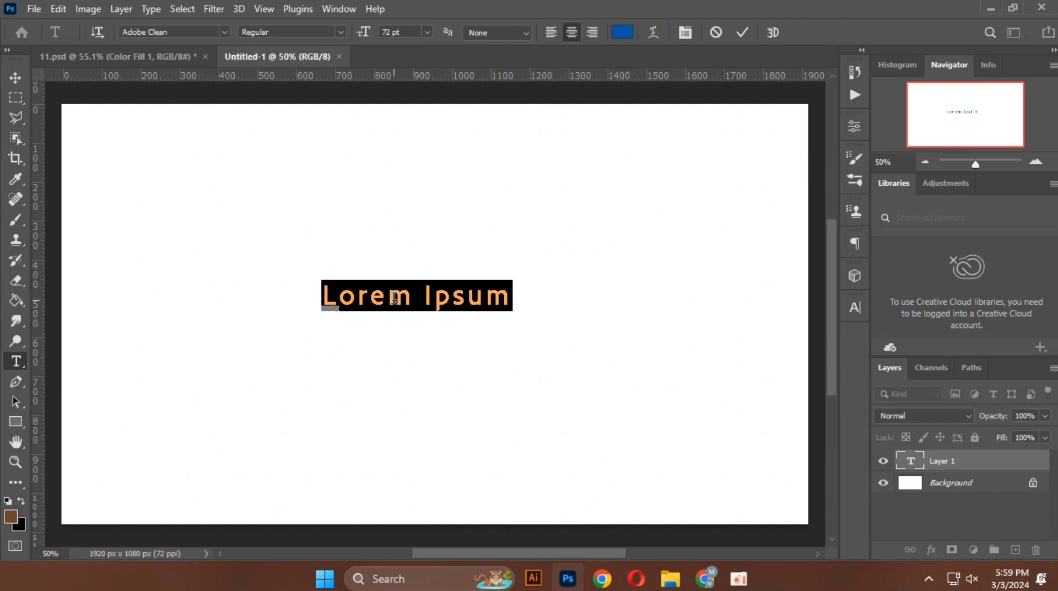
text(A)
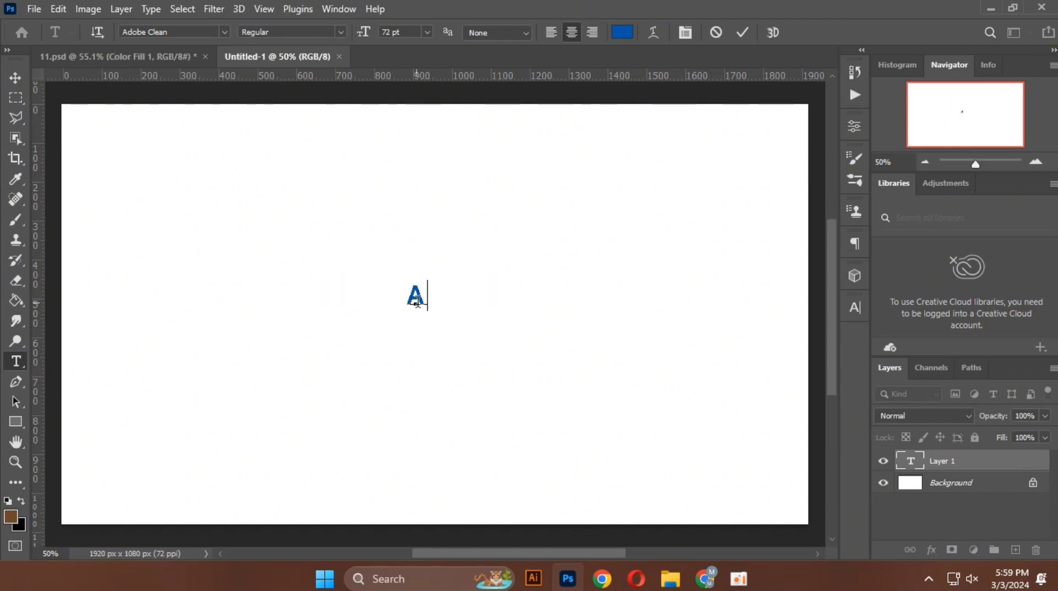
click(14, 78)
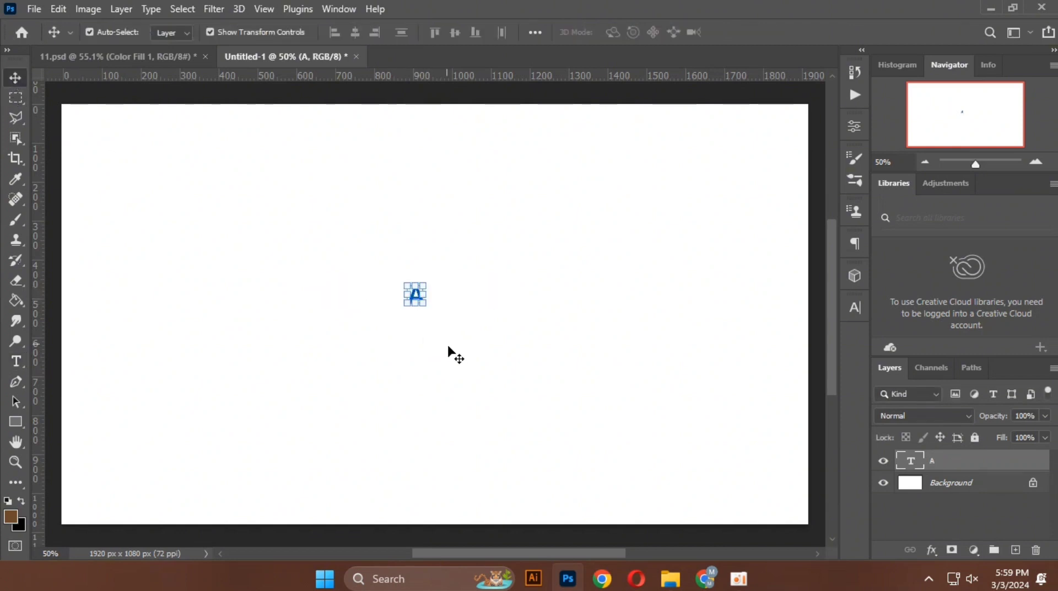
Step: Enlarge the letter A to about 800% and move it near the middle of the canvas
drag(426, 305, 566, 417)
drag(529, 336, 457, 337)
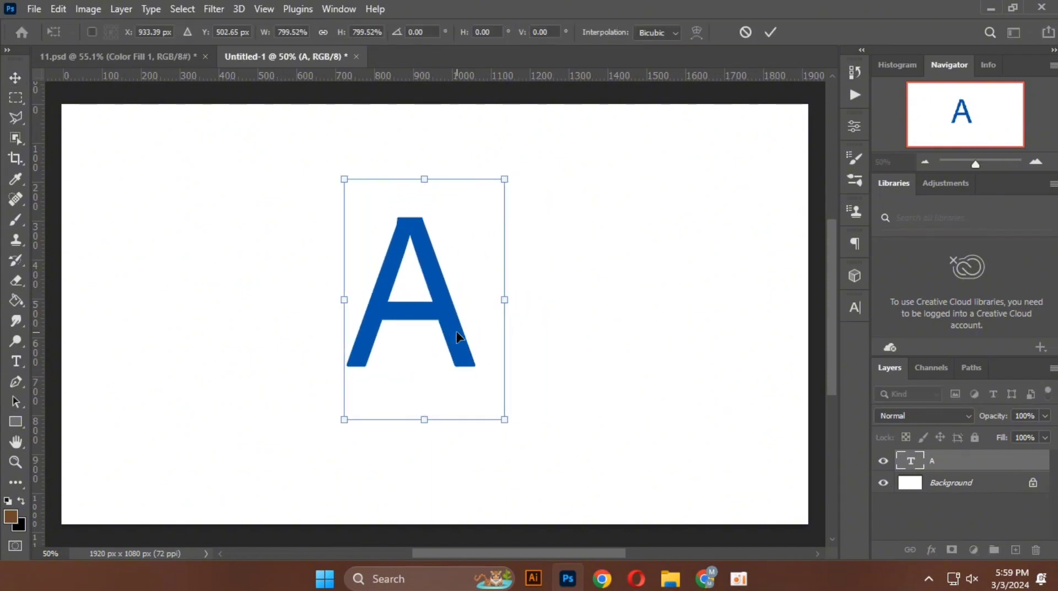
click(855, 307)
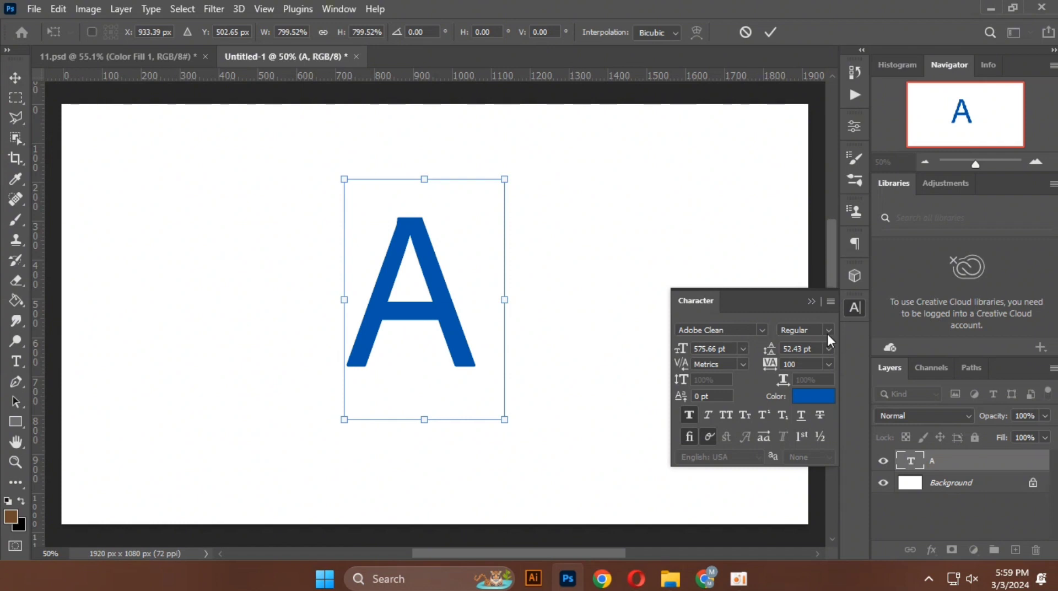
click(770, 32)
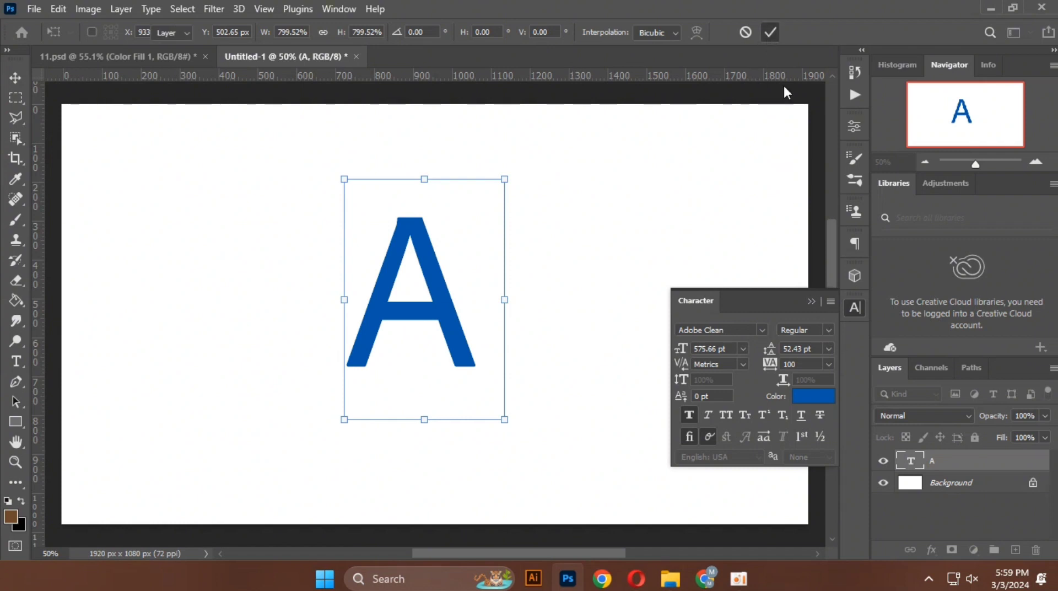
Step: Set the letter A's font style to SemiCondensed and deselect the layer
click(829, 330)
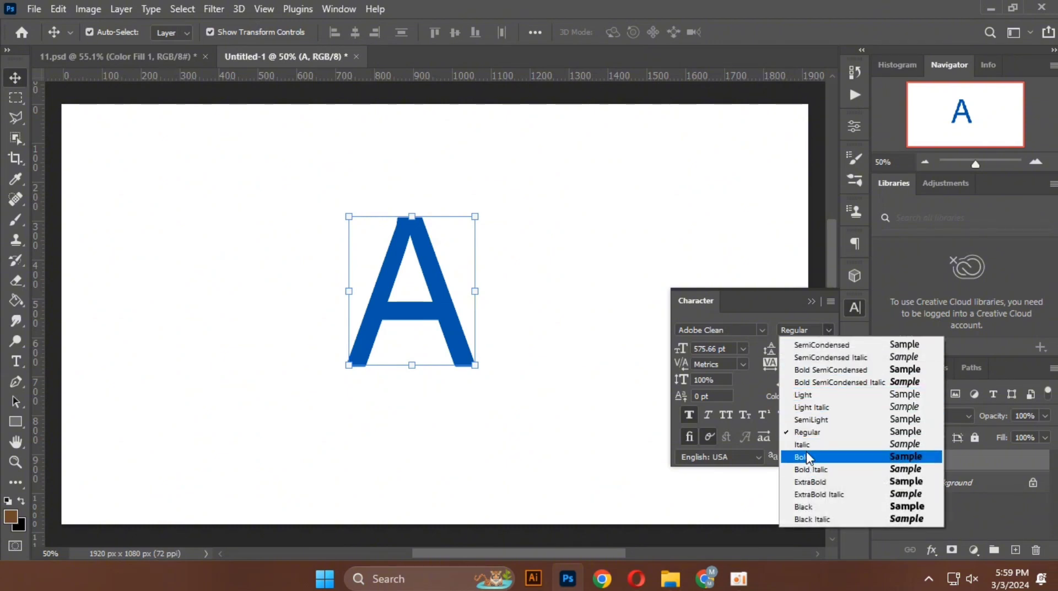
click(809, 345)
click(510, 362)
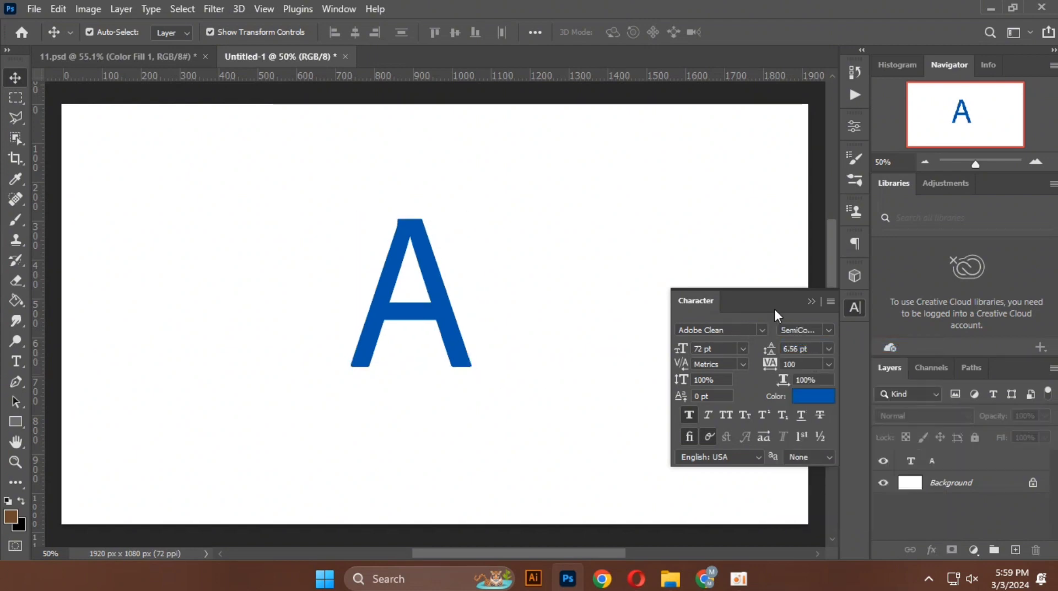
click(812, 302)
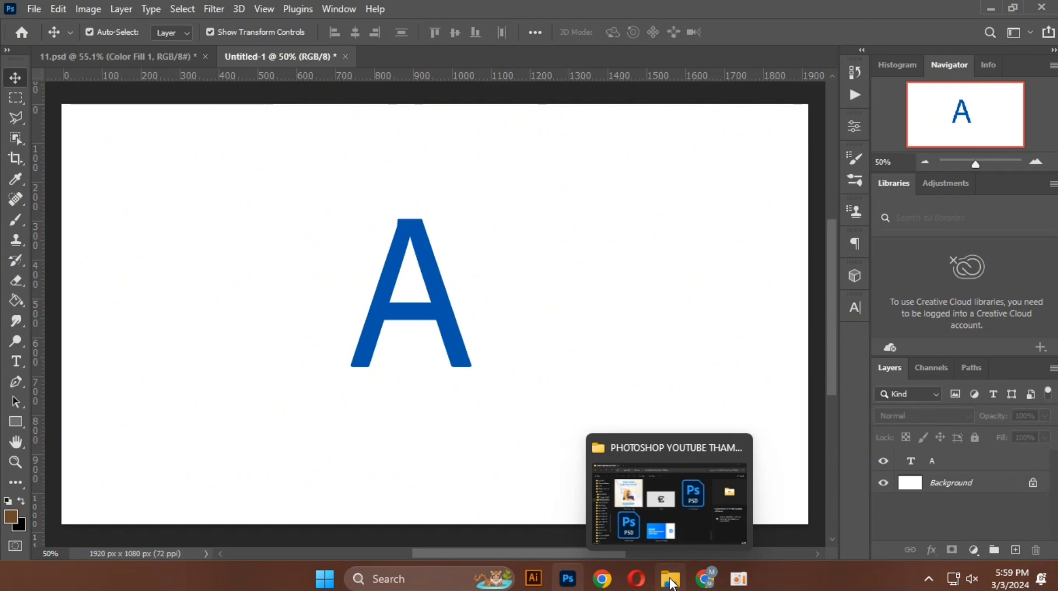
Step: Switch to File Explorer and open the blue Adidas hoodie photo from Downloads as a separate Photoshop document
click(671, 581)
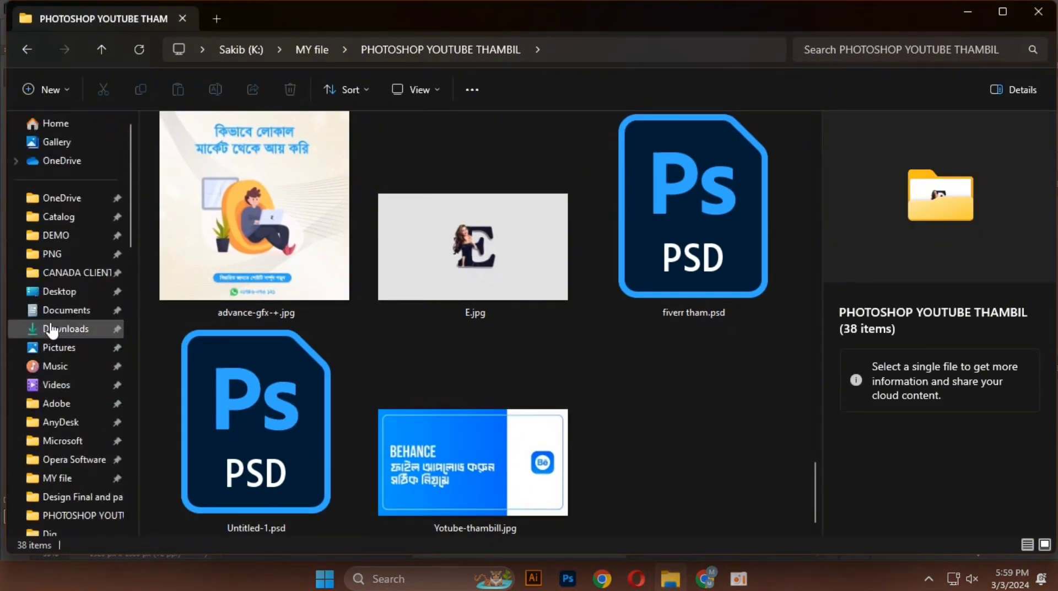
click(73, 331)
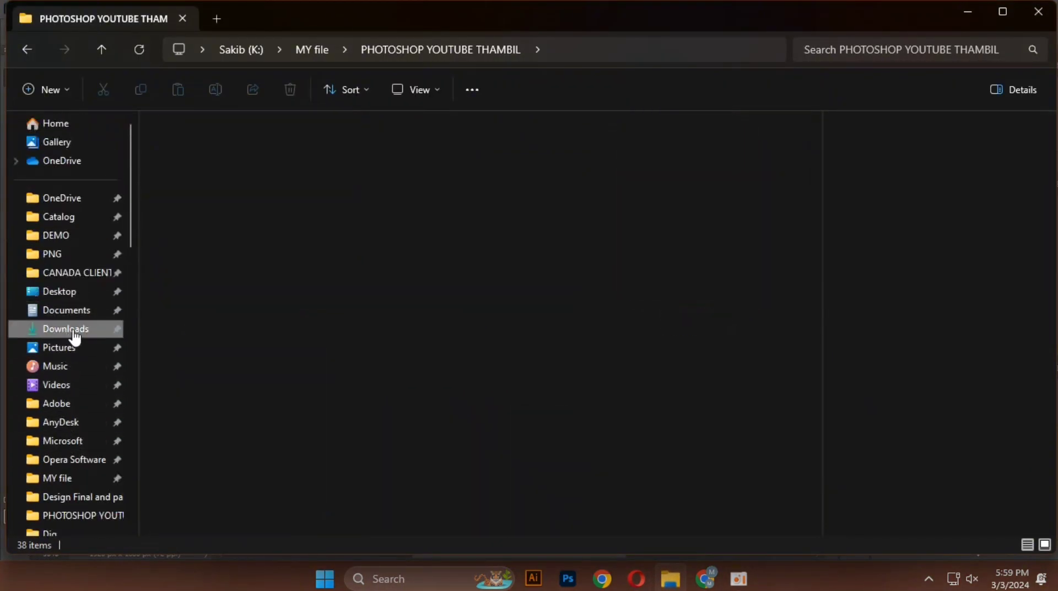
click(758, 320)
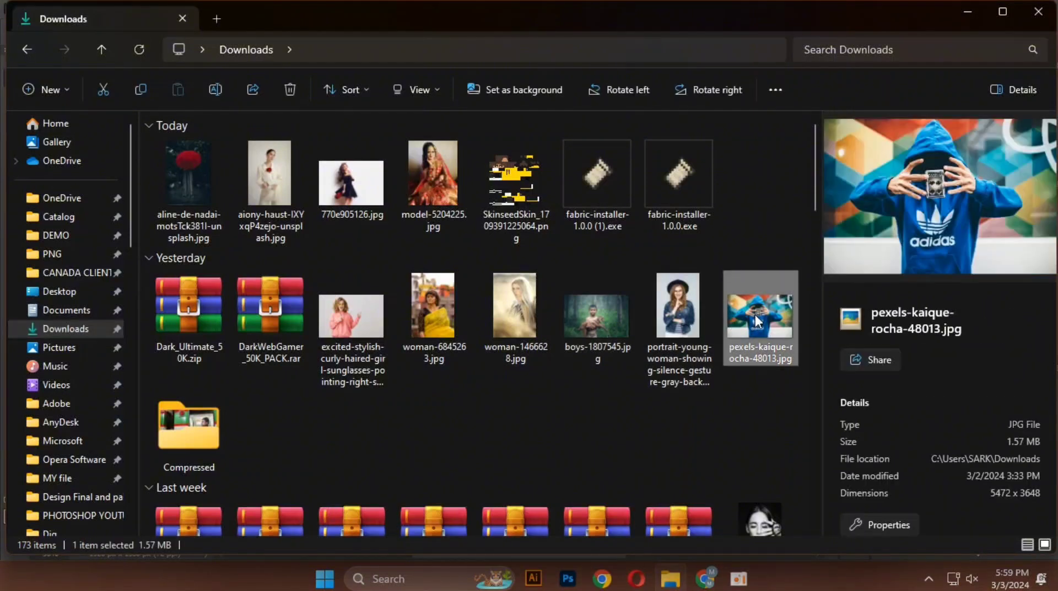
drag(759, 319, 404, 58)
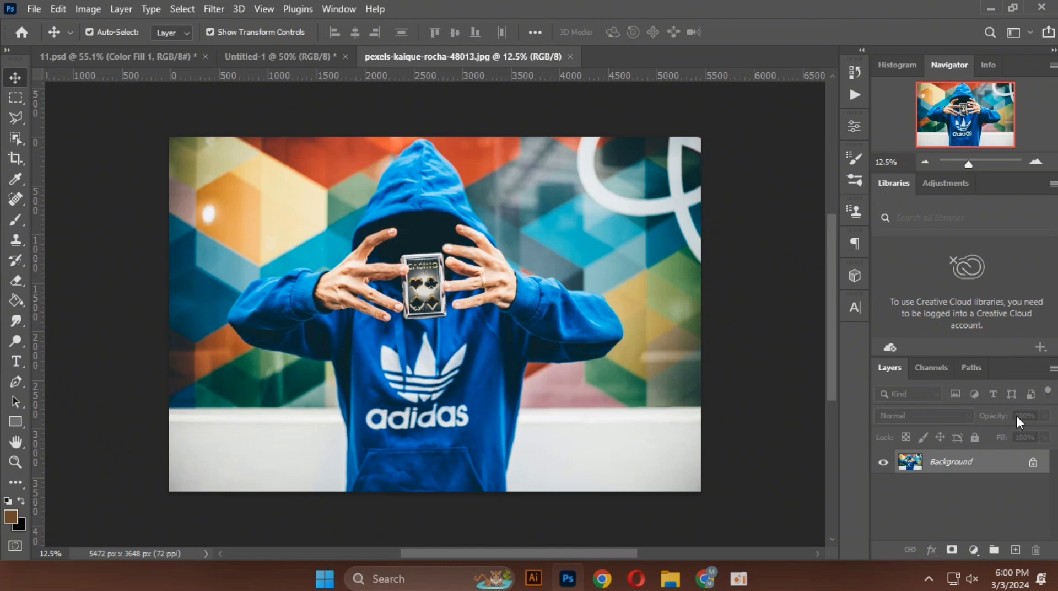
Step: Unlock the hoodie photo's layer and remove its background with the Remove Background quick action
click(1033, 463)
click(855, 125)
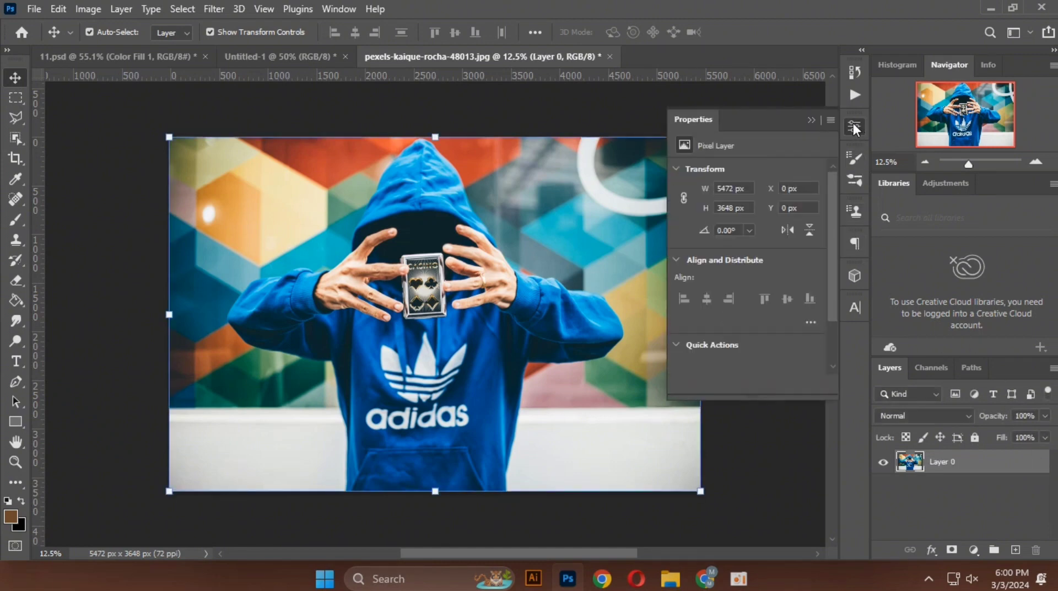
click(677, 345)
click(721, 309)
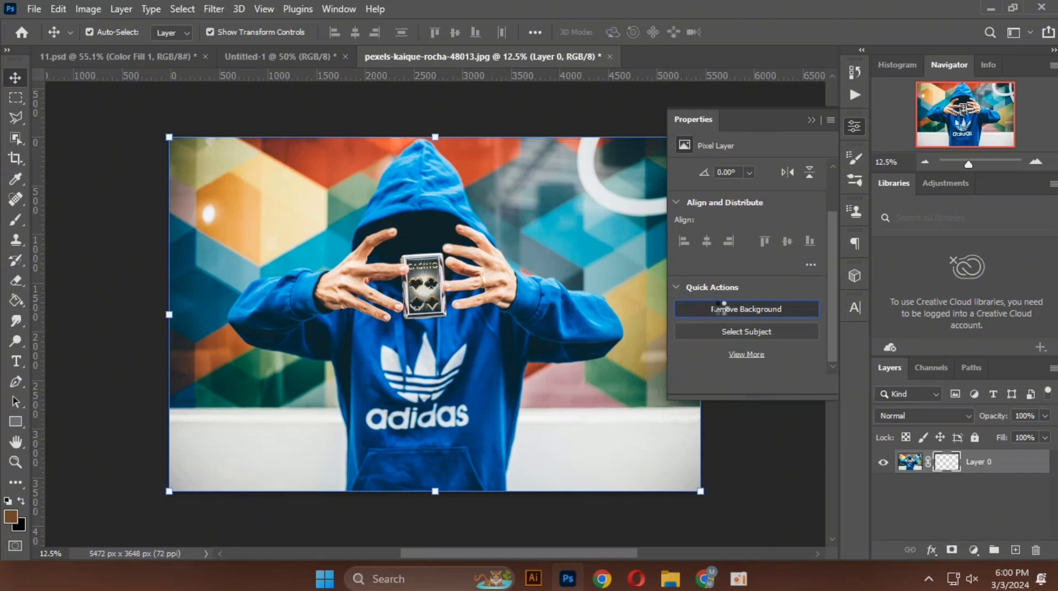
click(811, 119)
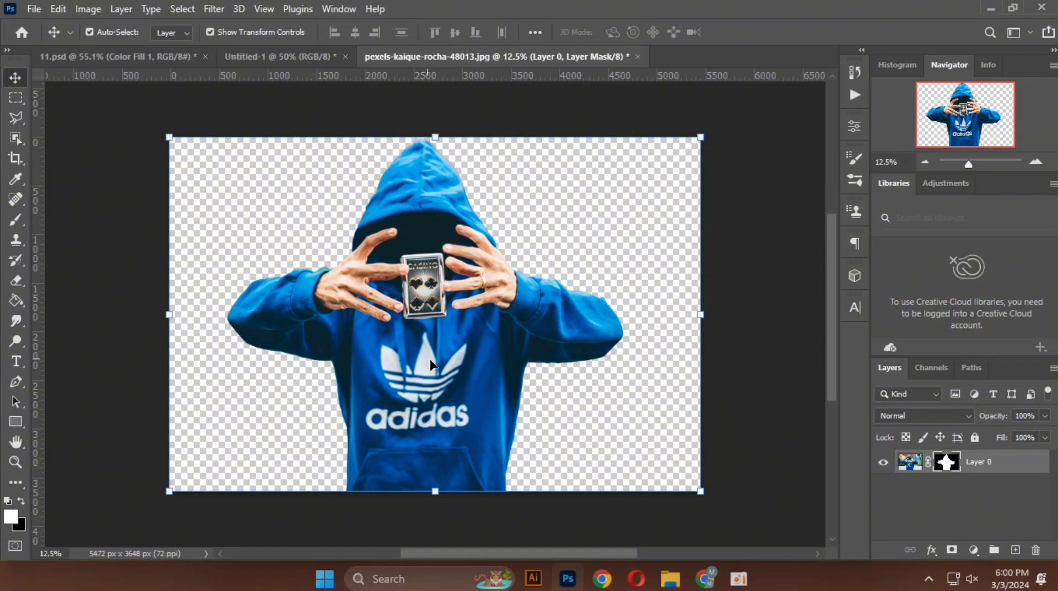
Step: Copy the cut-out hooded figure into the Untitled-1 document above the letter A
drag(430, 364, 114, 53)
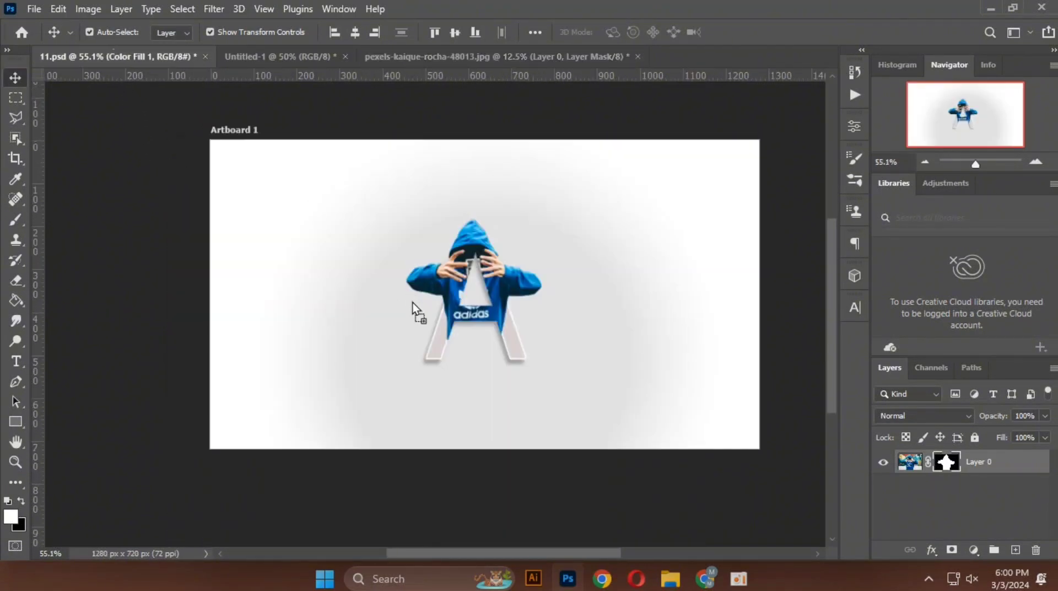
drag(344, 59, 290, 51)
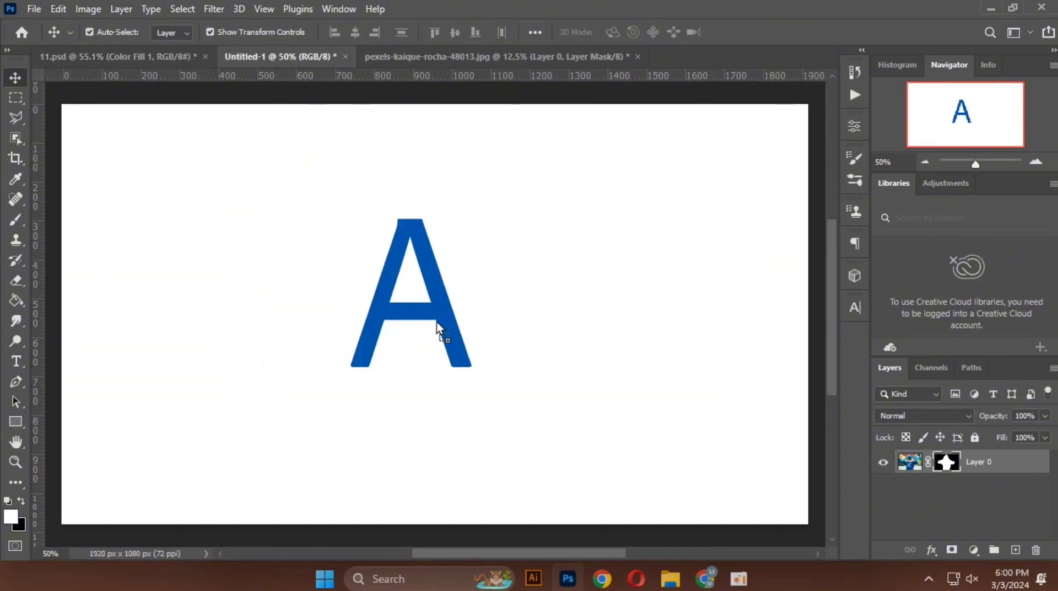
drag(436, 322, 436, 321)
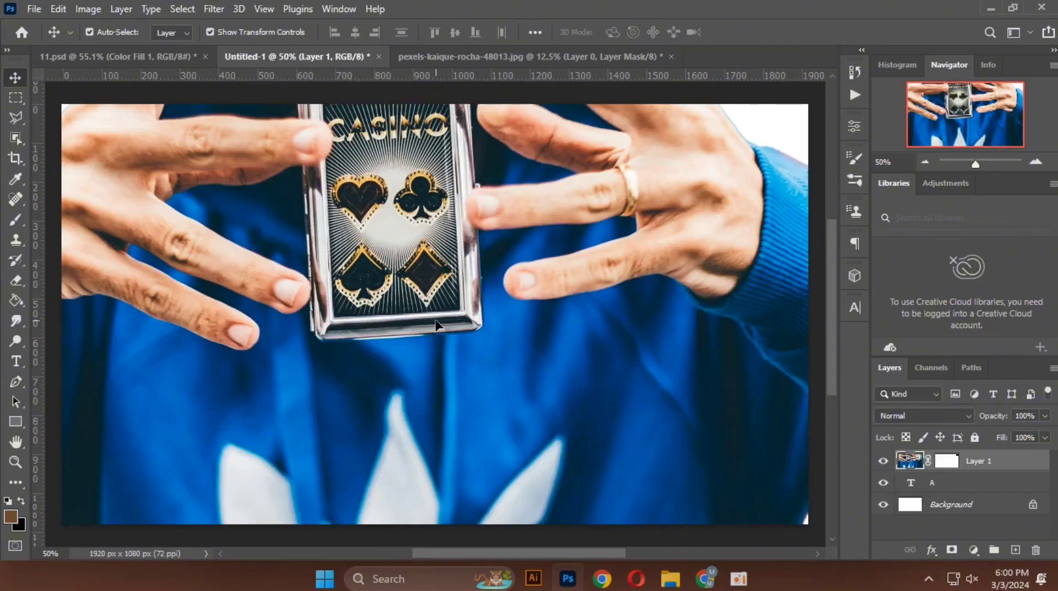
Step: Scale the hooded figure down to 9.47% and place it over the letter A
key(ctrl)
key(ctrl+t)
key(ctrl+0)
key(ctrl+0)
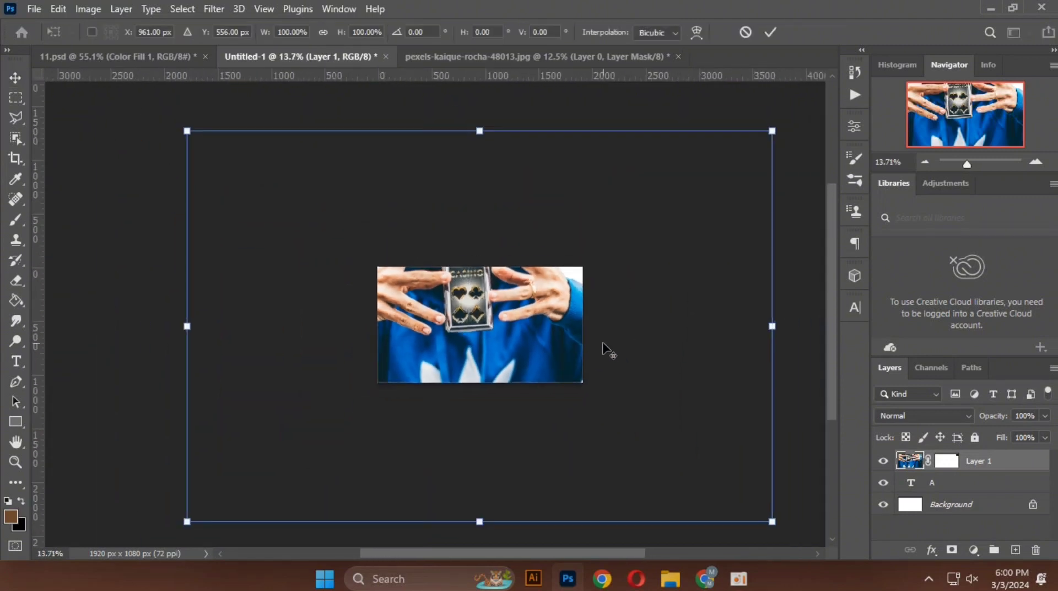
drag(773, 324, 498, 343)
scroll(498, 343, up, 3)
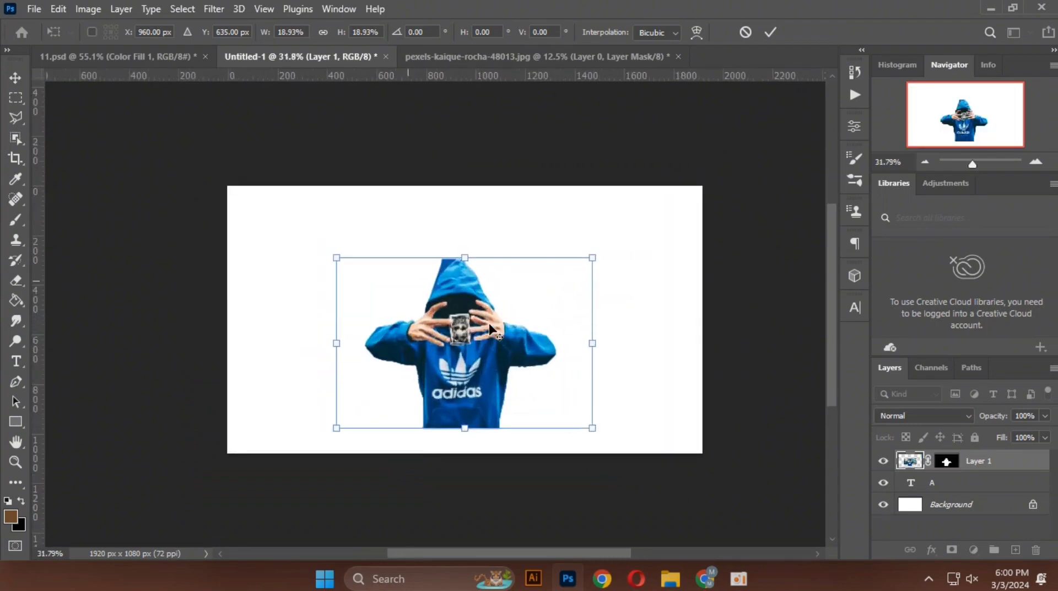
drag(591, 343, 451, 307)
scroll(466, 351, up, 1)
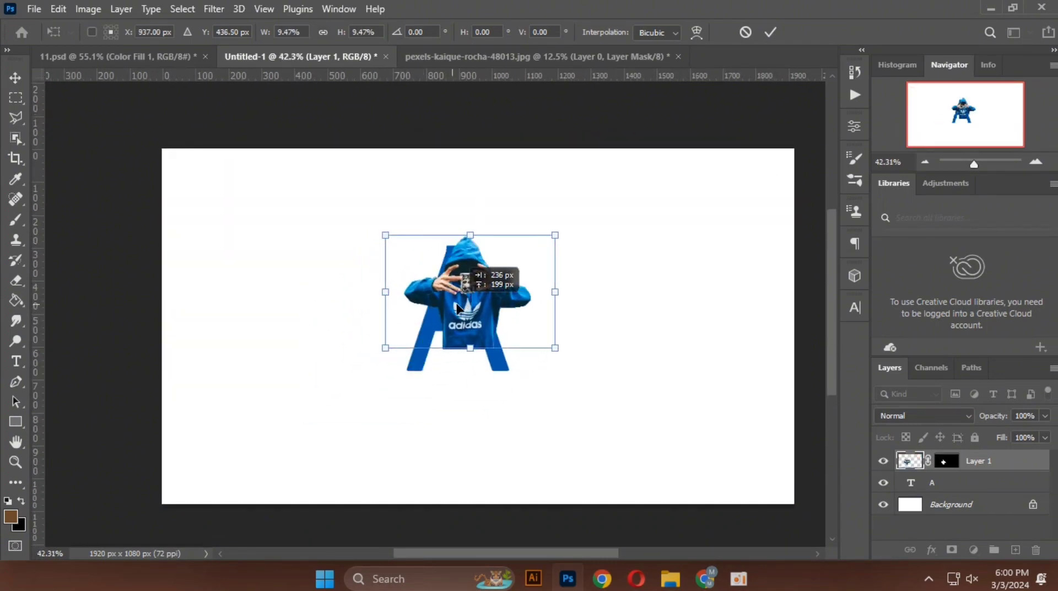
scroll(466, 270, up, 1)
scroll(471, 269, up, 1)
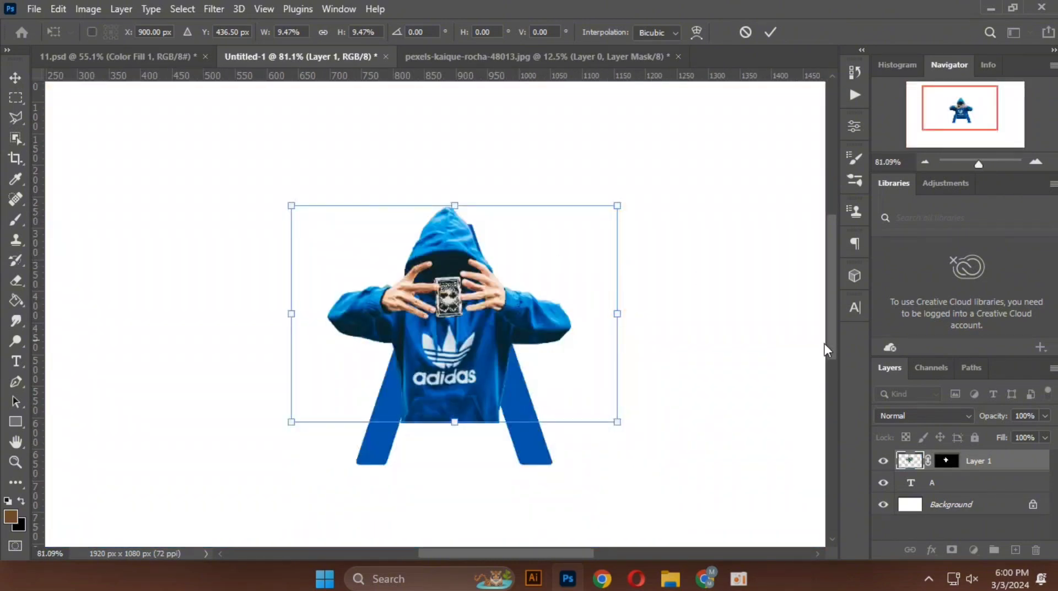
click(771, 33)
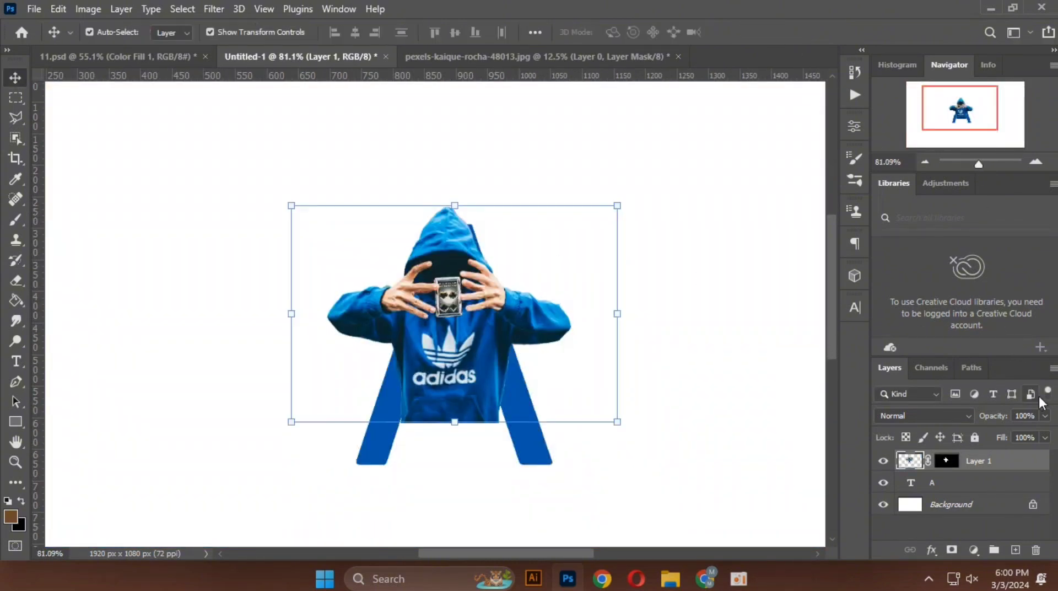
Step: Lower the figure layer's opacity to 62% and shift the figure slightly up and right to centre it on the letter A
click(1044, 416)
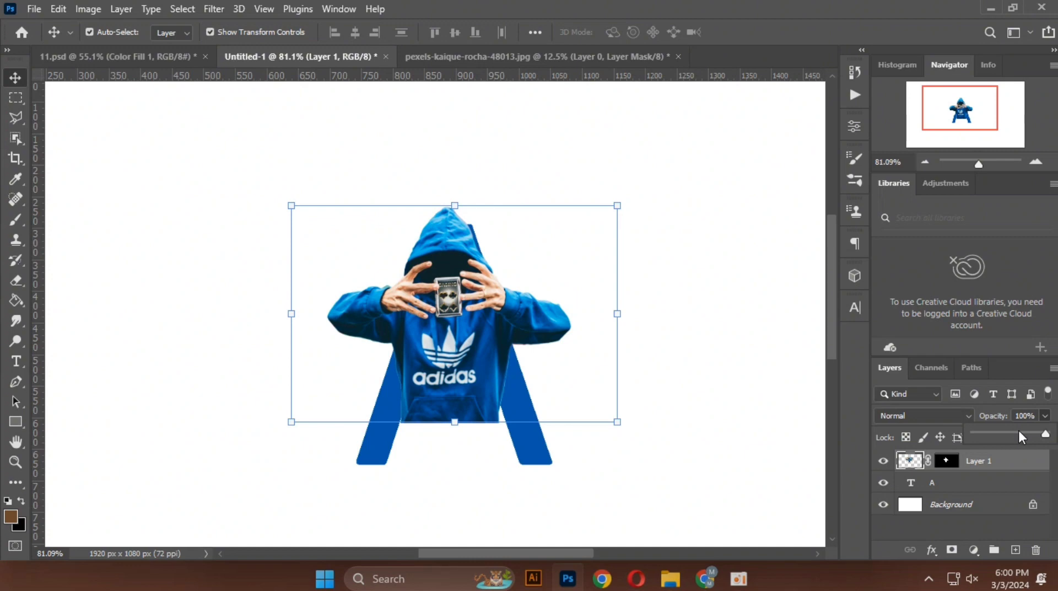
drag(495, 326, 498, 315)
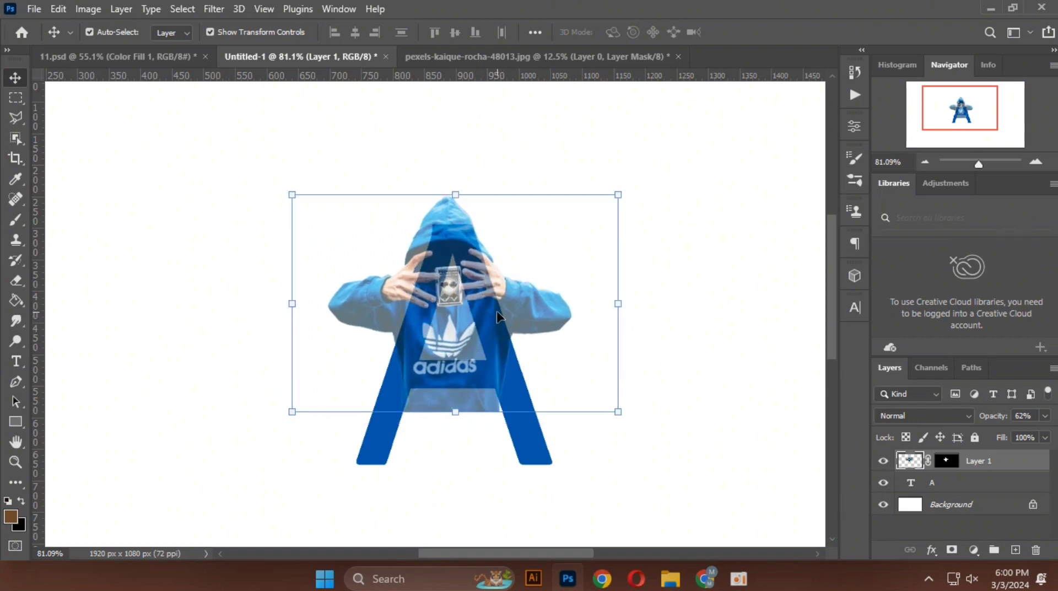
key(Right)
key(Right)
key(Right)
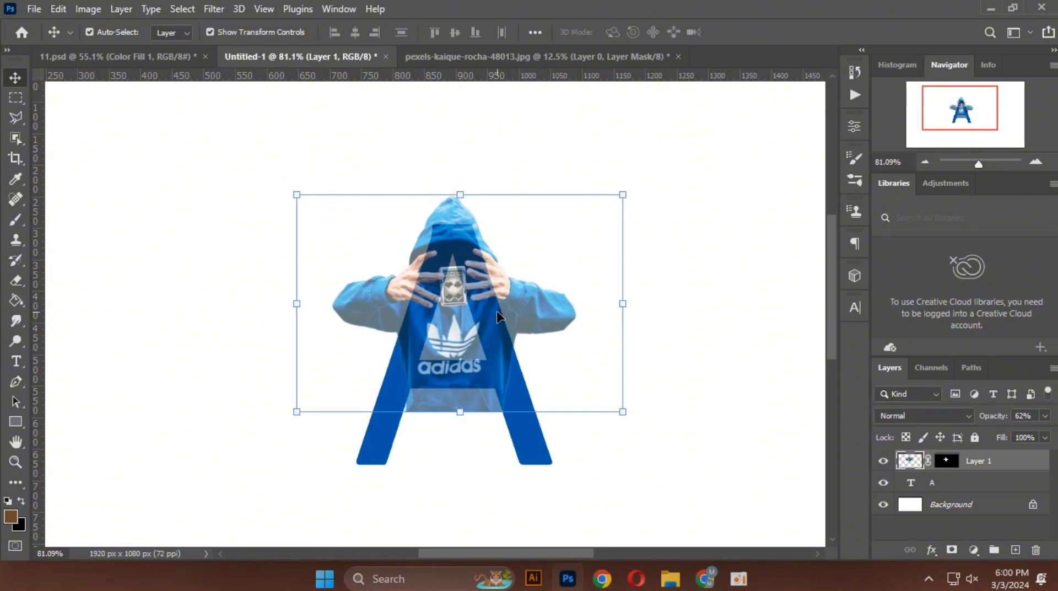
Step: Restore the figure layer's opacity to 100% and enlarge the figure to 116.44%, extending it down over the letter A
click(1046, 416)
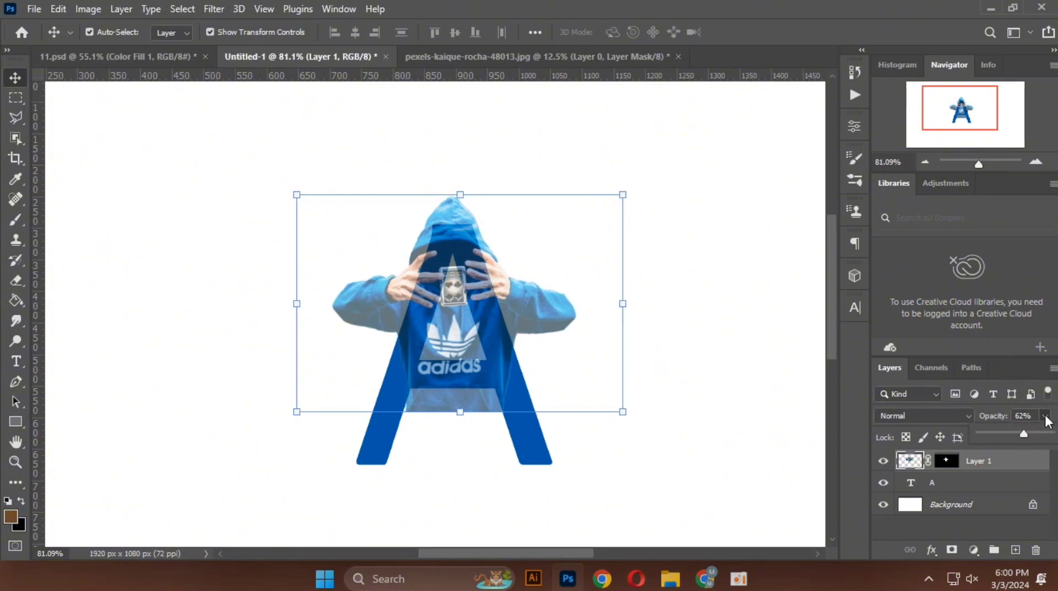
drag(1033, 433, 1052, 434)
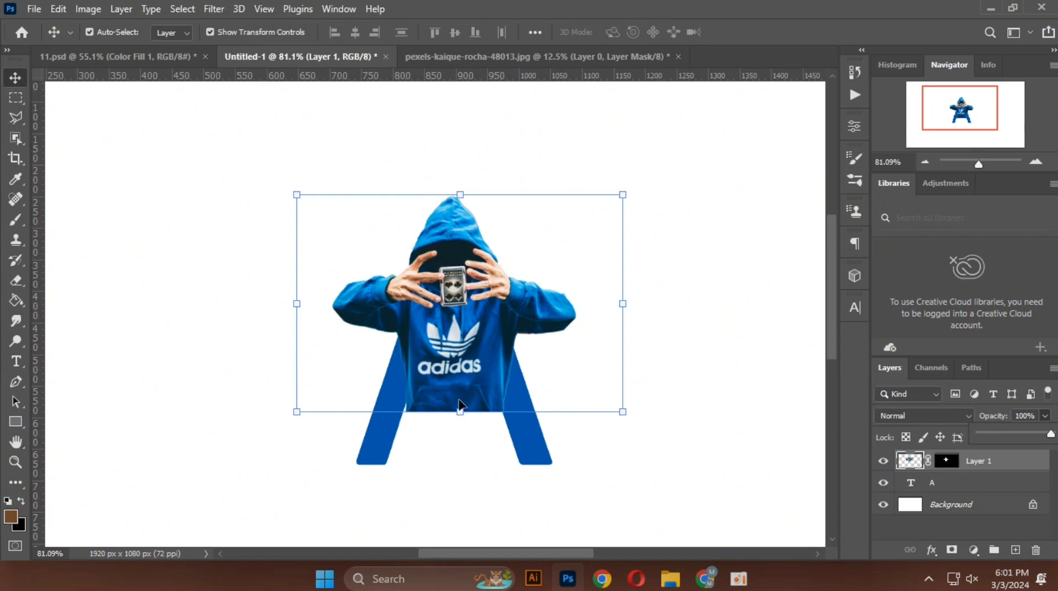
drag(461, 413, 459, 448)
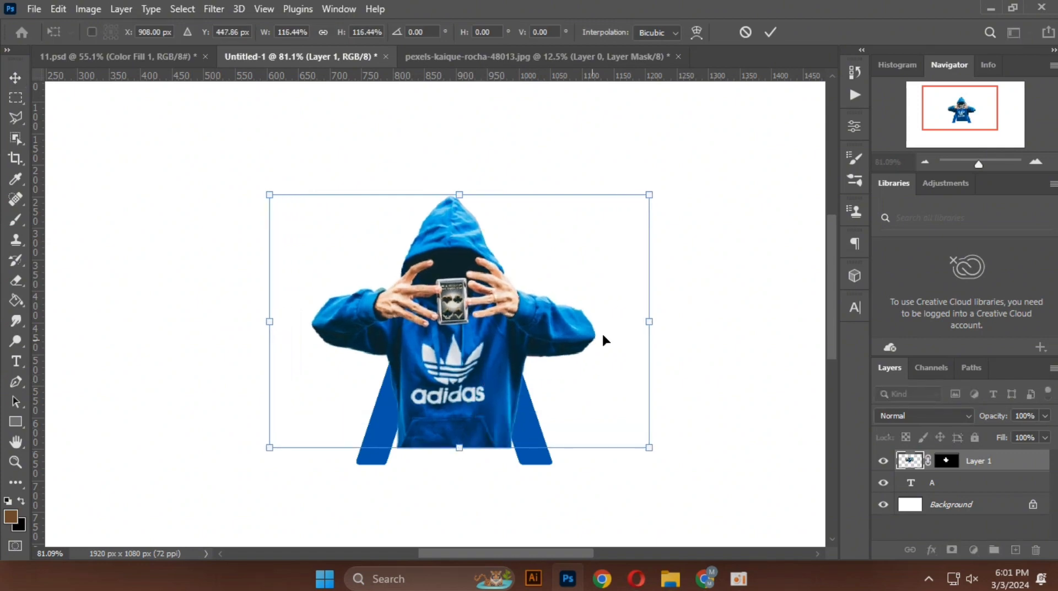
click(771, 32)
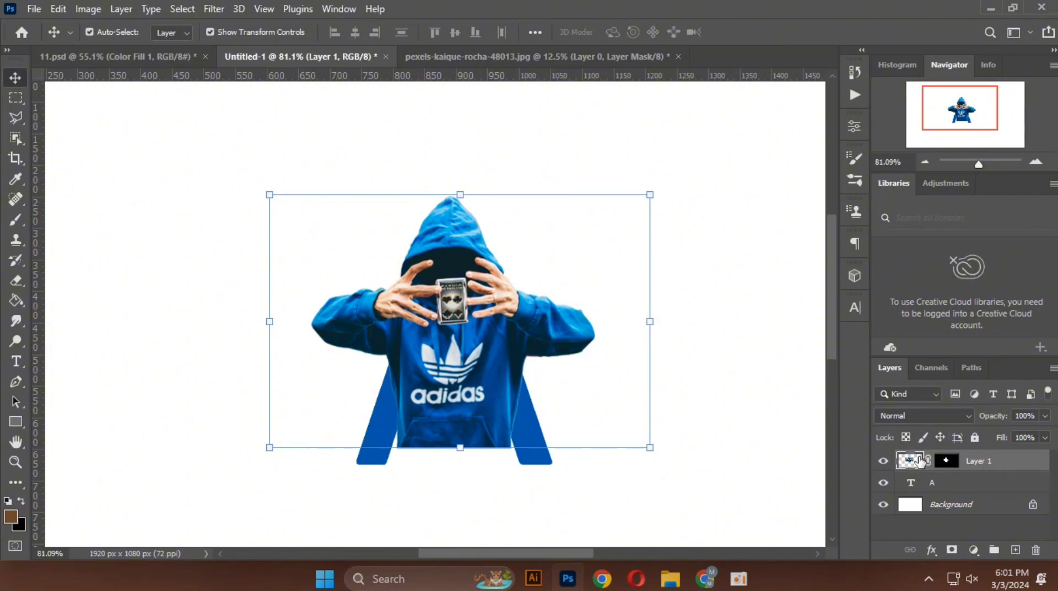
Step: Convert the hooded figure layer to a smart object and clip it to the letter A with a clipping mask
right_click(988, 461)
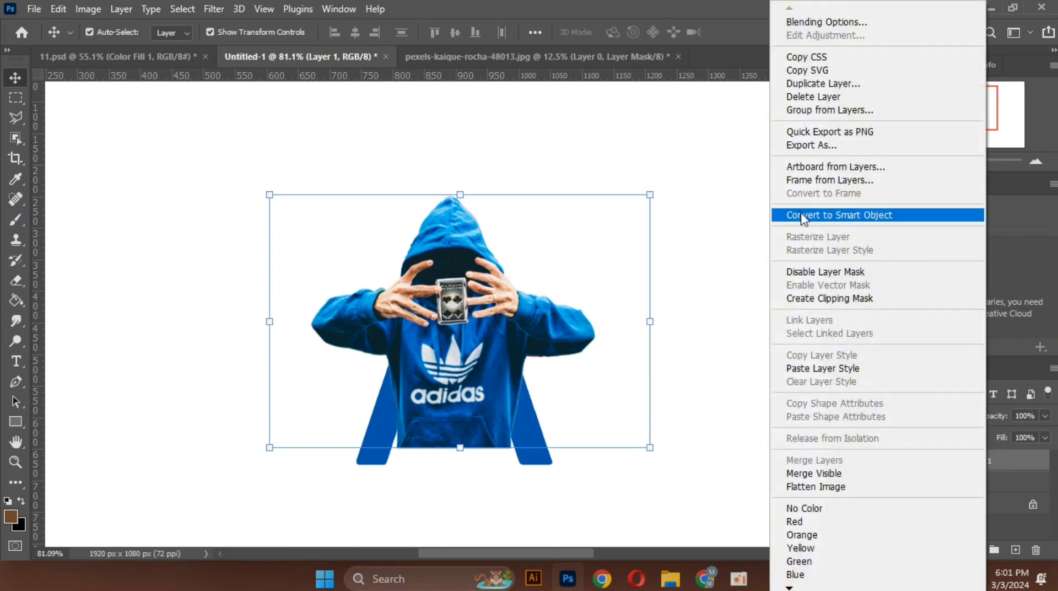
click(833, 215)
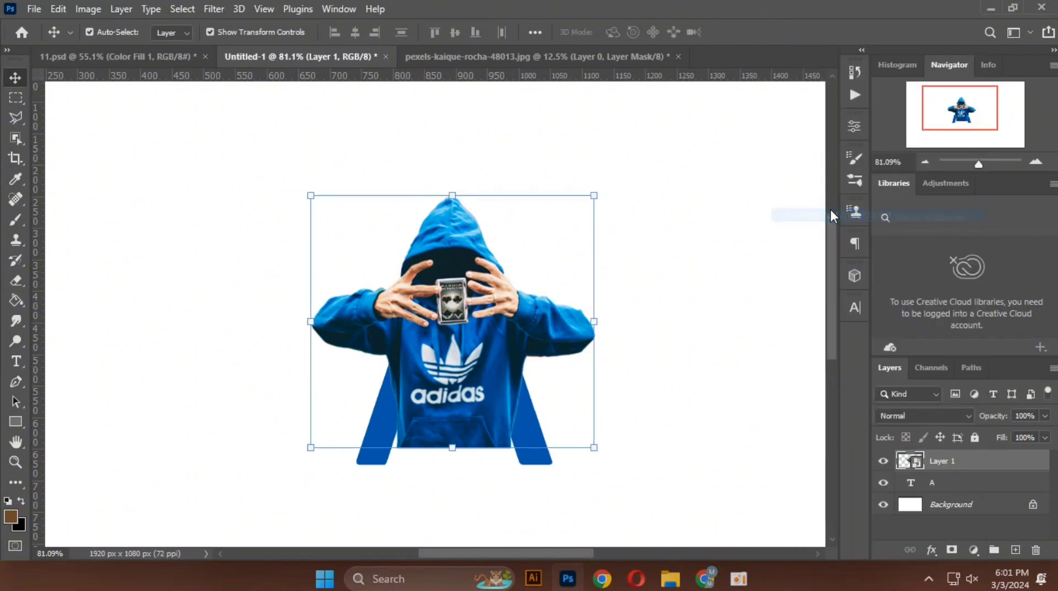
click(947, 464)
right_click(973, 470)
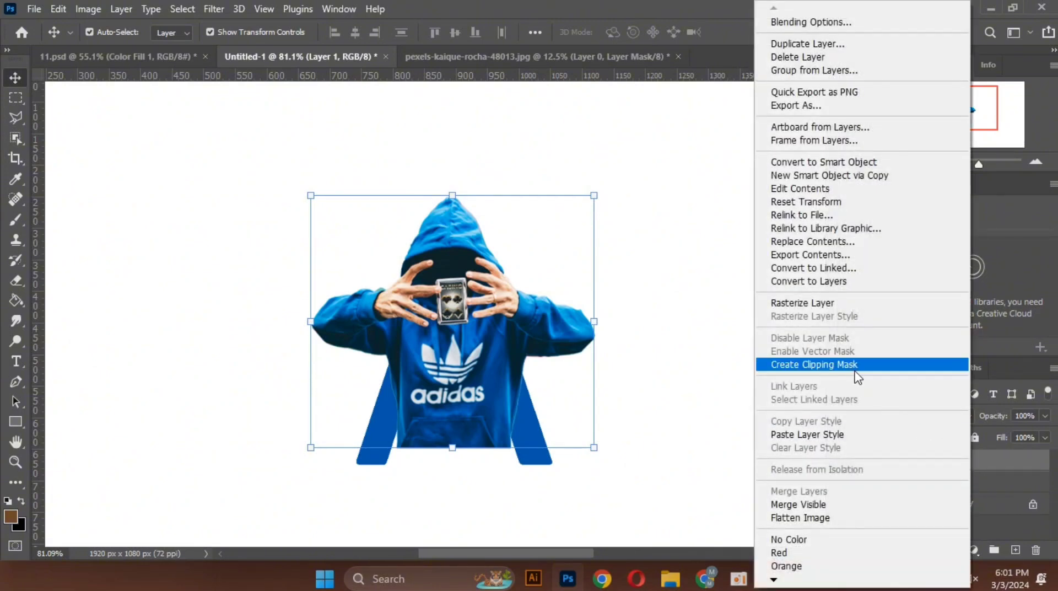
click(806, 365)
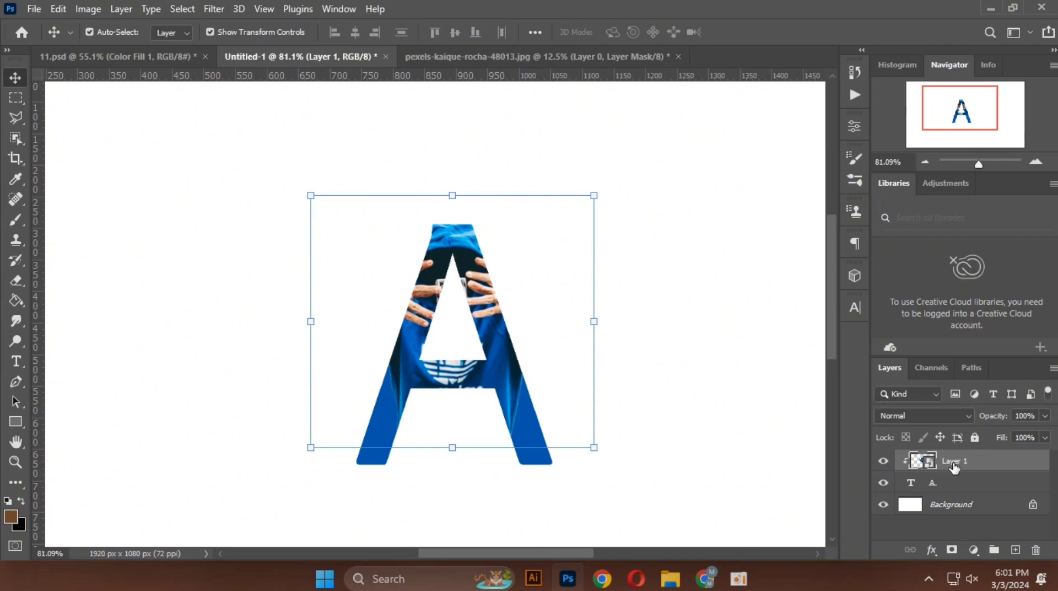
Step: Duplicate the clipped figure layer and give the copy an inverted, fully black layer mask
key(ctrl+j)
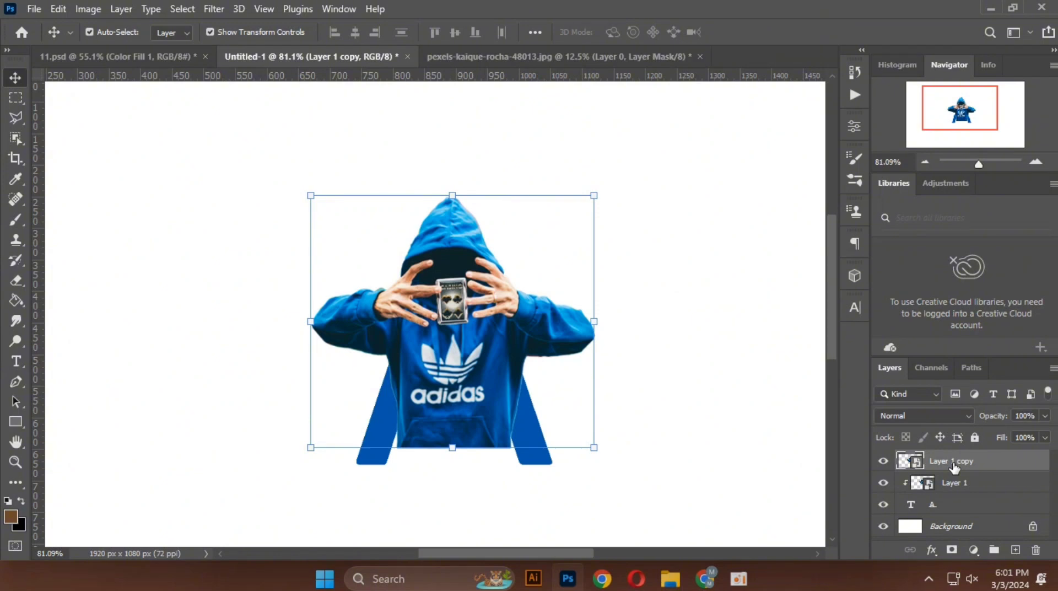
click(952, 549)
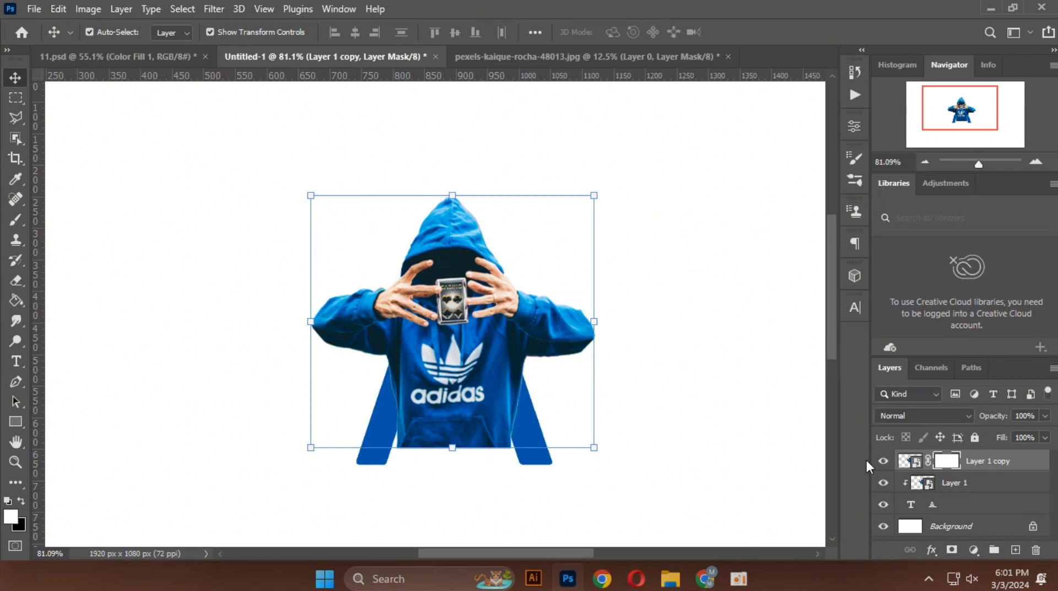
key(ctrl)
key(ctrl+i)
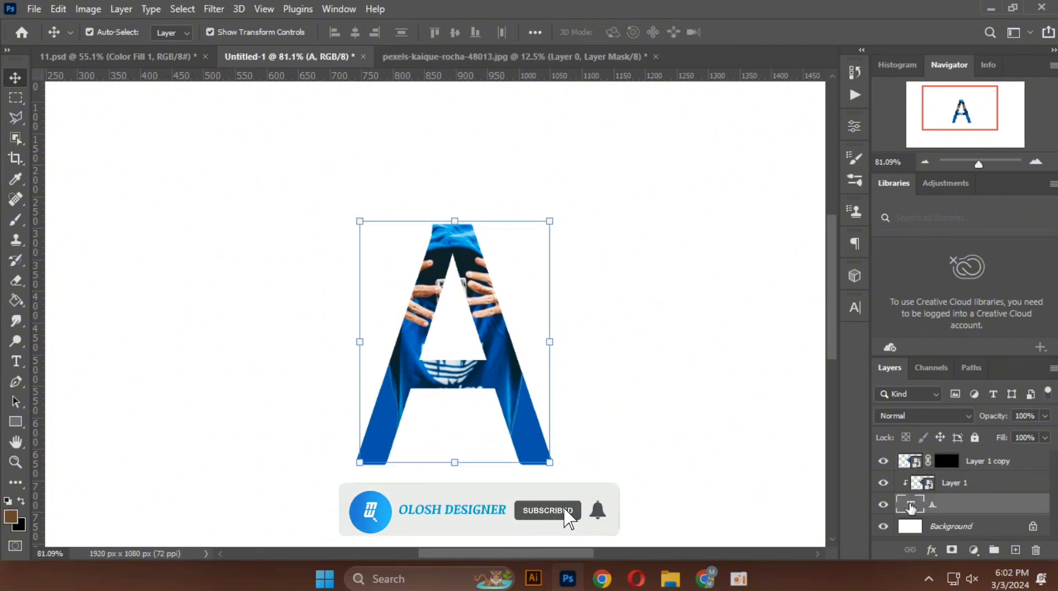
Step: Load the letter A's pixels as a selection and invert it to cover everything outside the letter
right_click(910, 506)
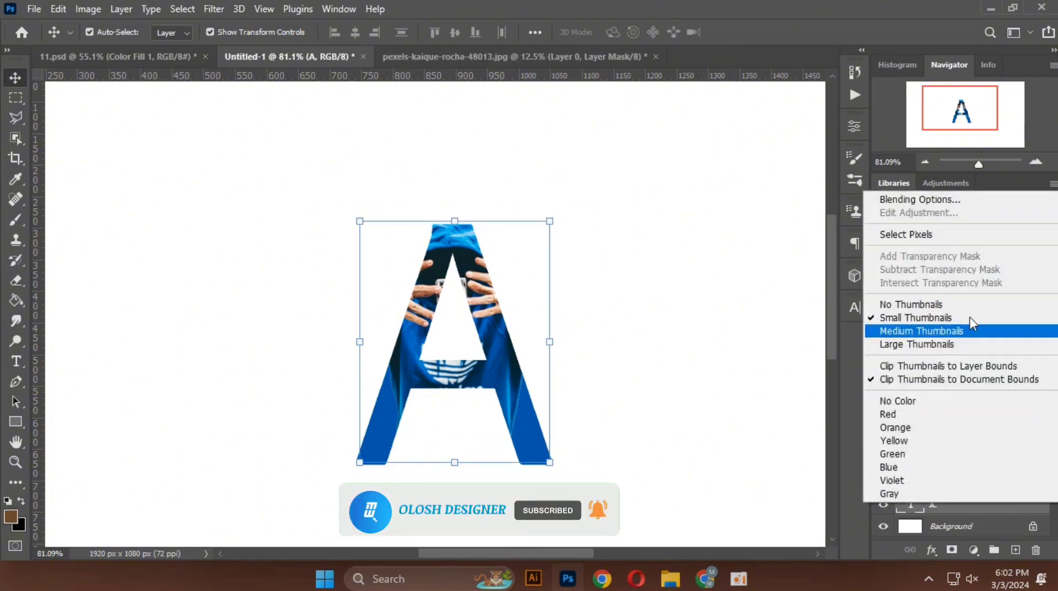
click(904, 235)
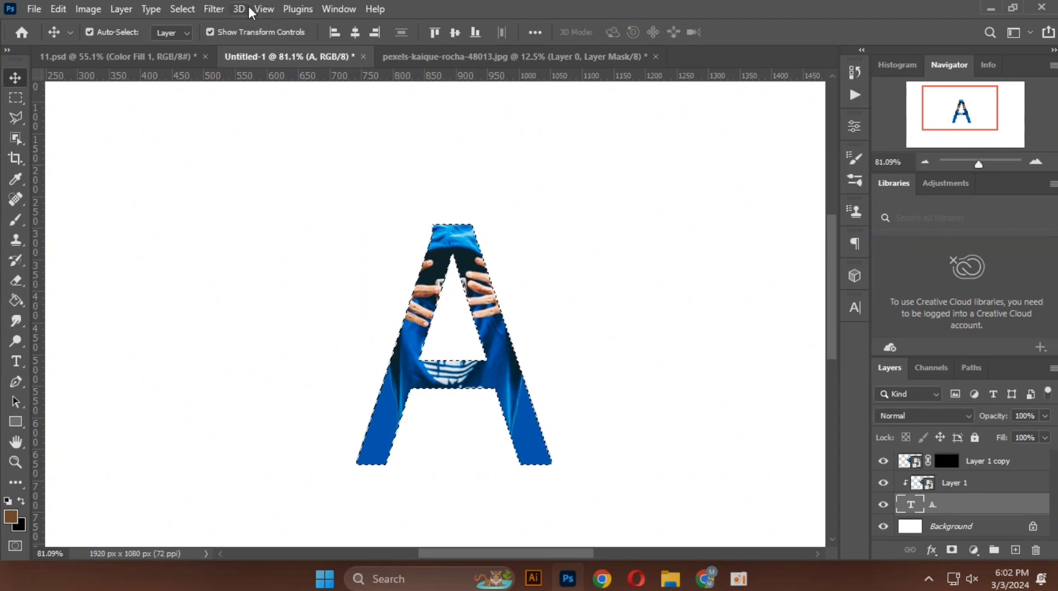
click(182, 9)
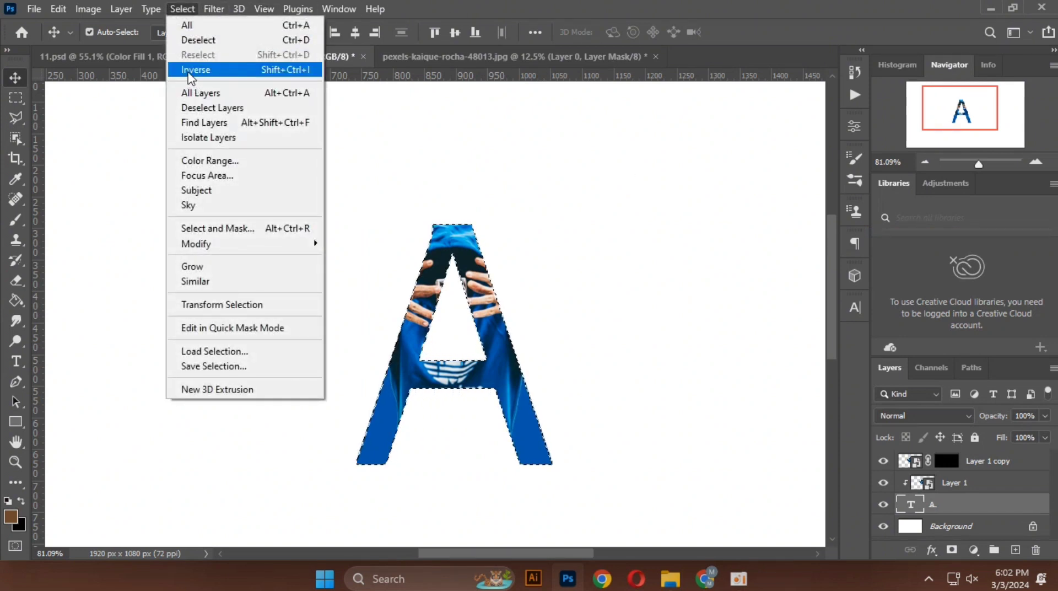
click(189, 73)
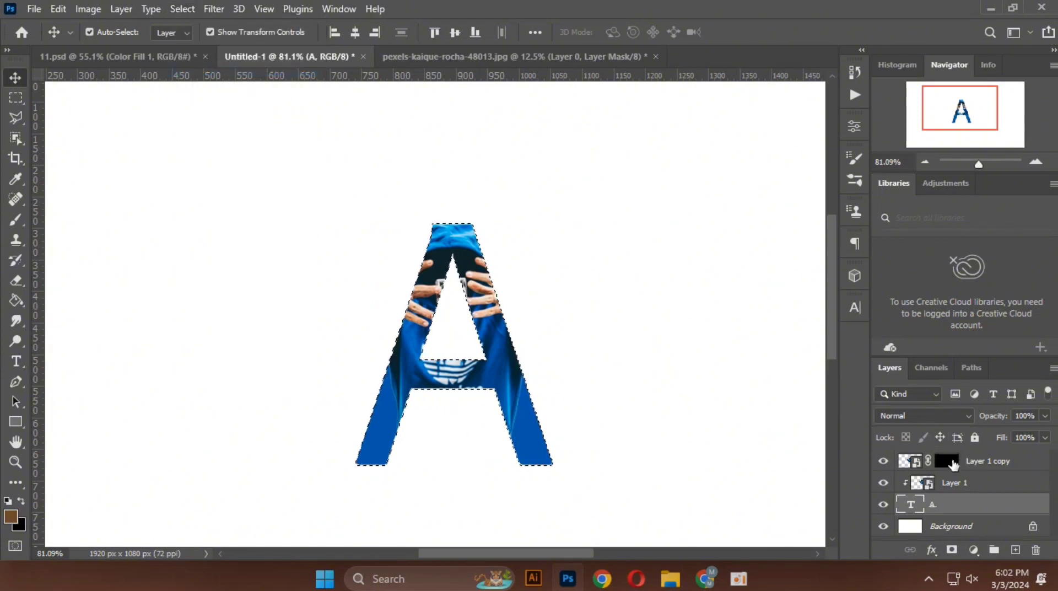
Step: Paint white on the copy's layer mask with a 35 px brush to reveal the hood, hands and both sleeves outside the letter
click(951, 464)
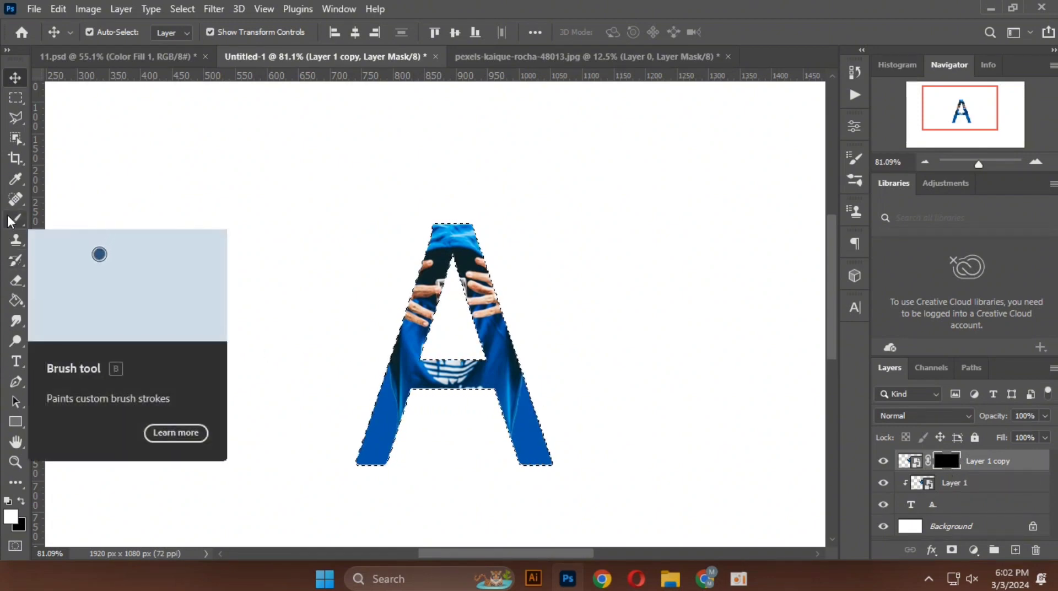
click(9, 221)
click(52, 220)
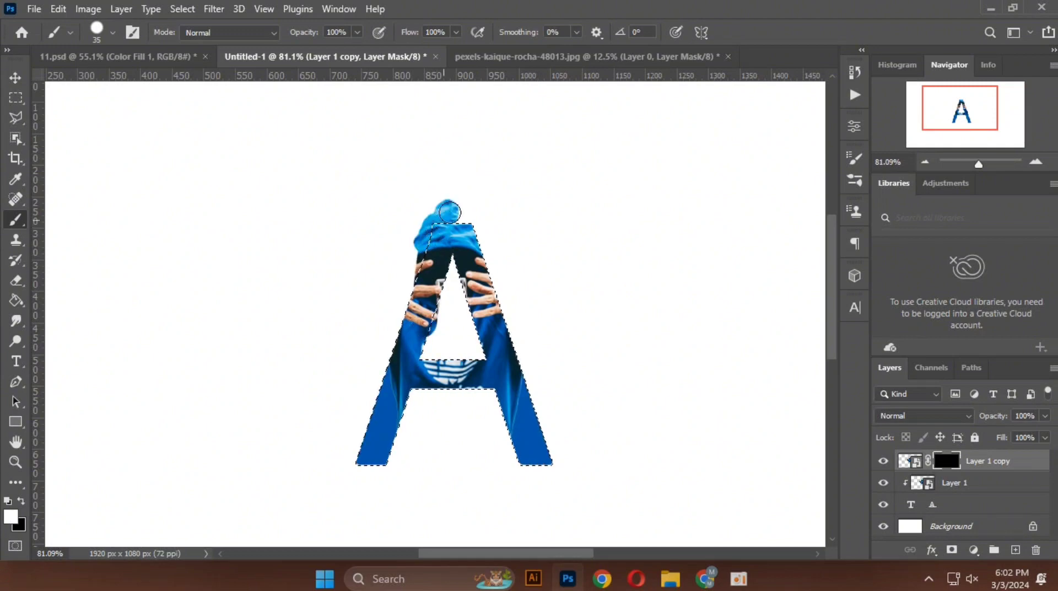
mouse_move(450, 212)
mouse_down()
mouse_move(432, 243)
mouse_move(470, 187)
mouse_move(461, 212)
mouse_move(478, 231)
mouse_up()
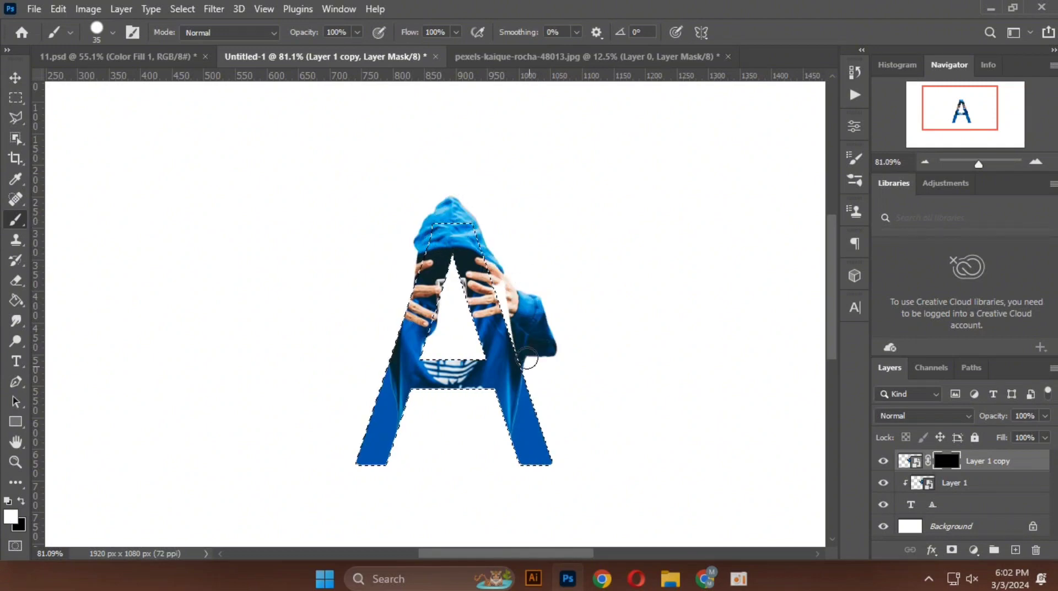
mouse_move(513, 291)
mouse_down()
mouse_move(545, 342)
mouse_move(592, 366)
mouse_move(566, 314)
mouse_move(650, 348)
mouse_move(583, 298)
mouse_move(606, 338)
mouse_move(582, 317)
mouse_move(587, 351)
mouse_up()
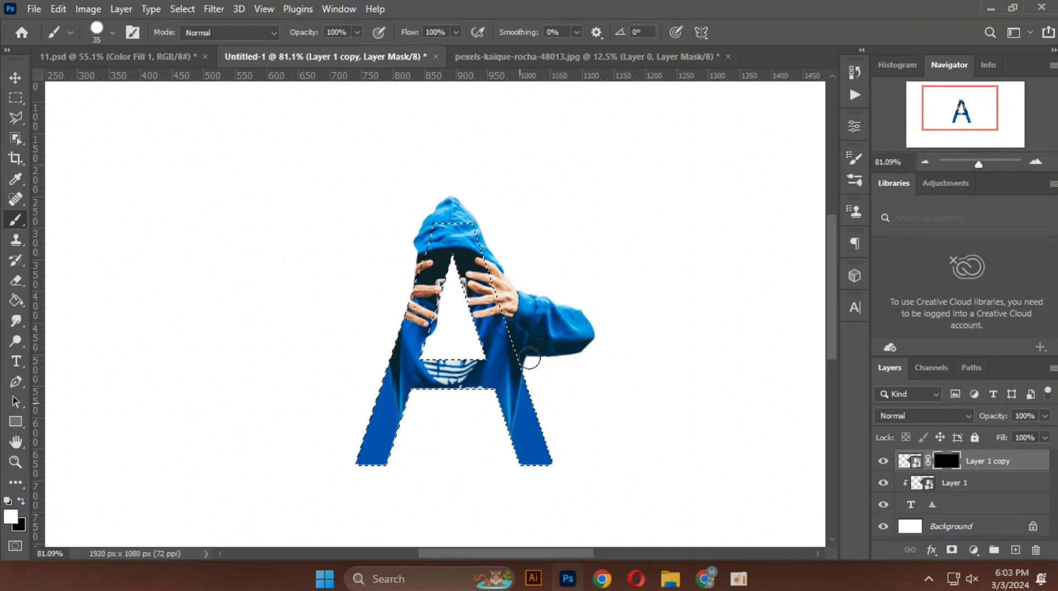
mouse_move(407, 246)
mouse_down()
mouse_move(391, 298)
mouse_move(392, 334)
mouse_move(406, 231)
mouse_move(377, 250)
mouse_move(323, 362)
mouse_move(345, 363)
mouse_move(374, 277)
mouse_move(385, 281)
mouse_move(377, 338)
mouse_move(353, 302)
mouse_move(310, 356)
mouse_move(323, 290)
mouse_up()
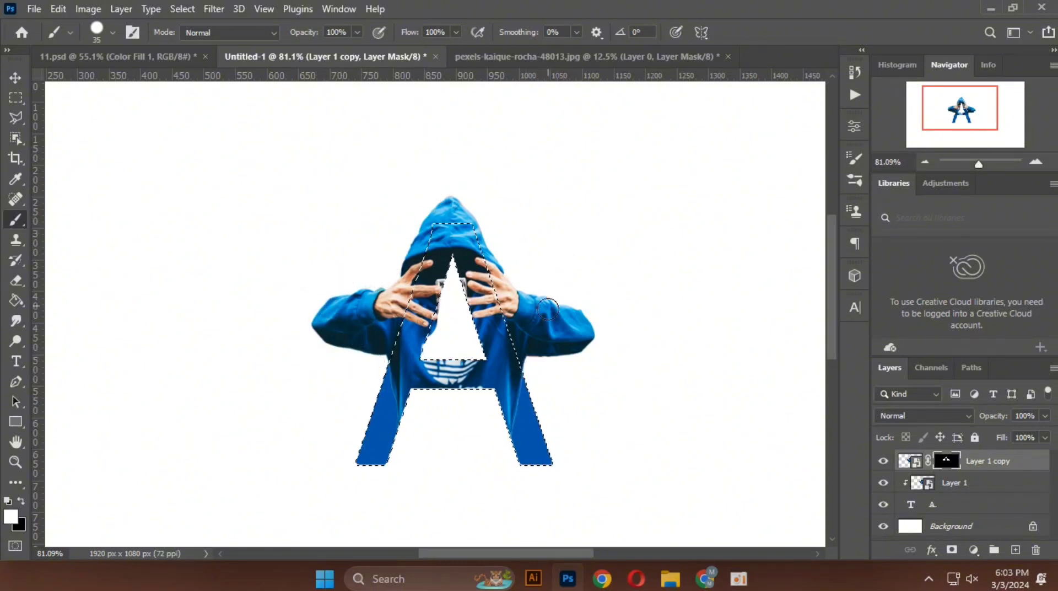
Step: Clear the selection around the letter A and deselect the figure copy layer with the Move tool
scroll(426, 246, up, 10)
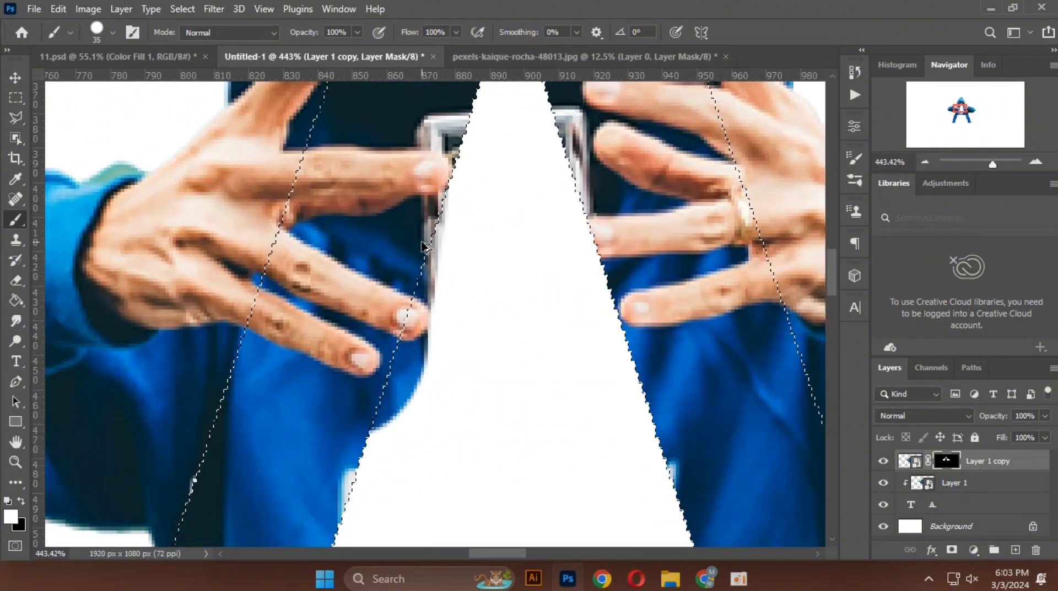
scroll(427, 253, down, 8)
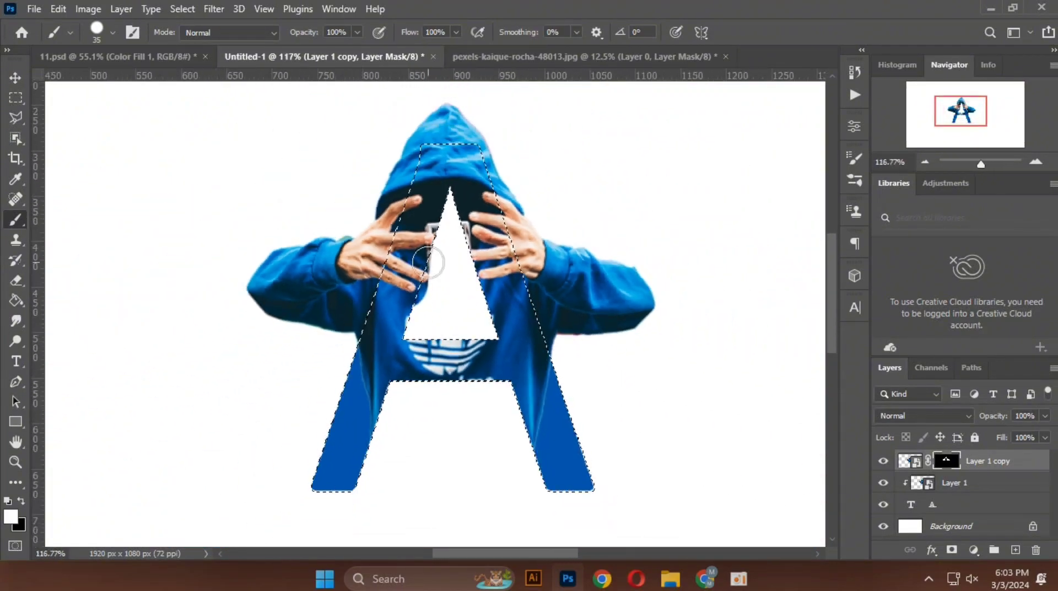
scroll(428, 262, down, 2)
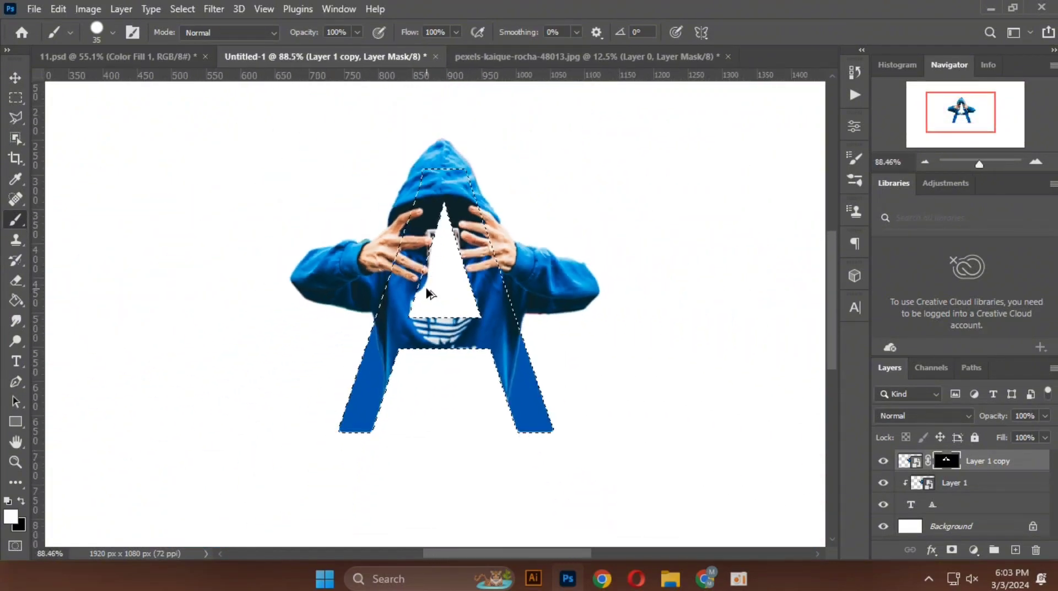
click(13, 79)
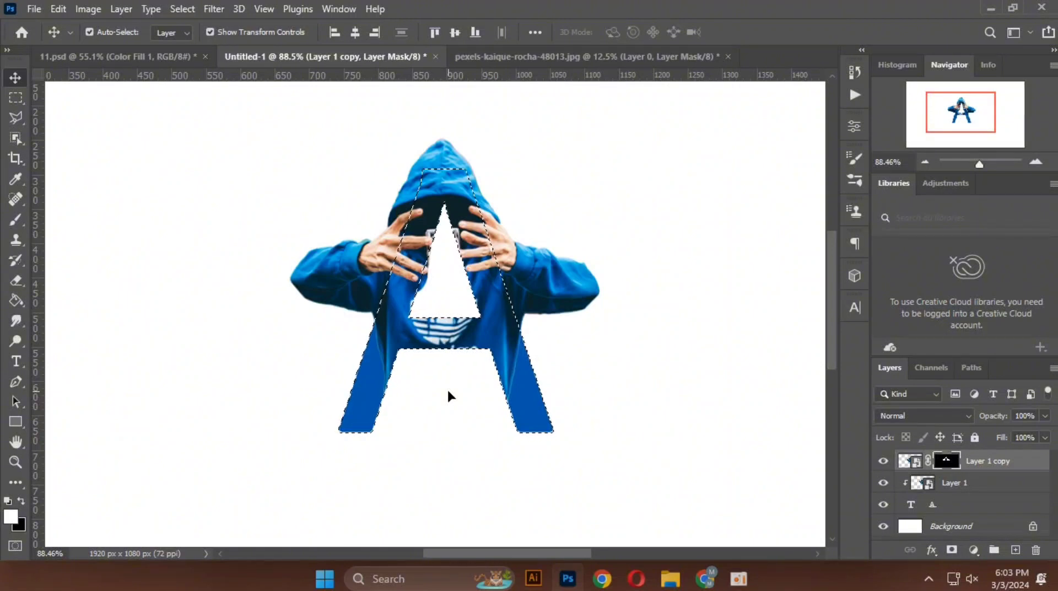
key(ctrl)
key(ctrl+d)
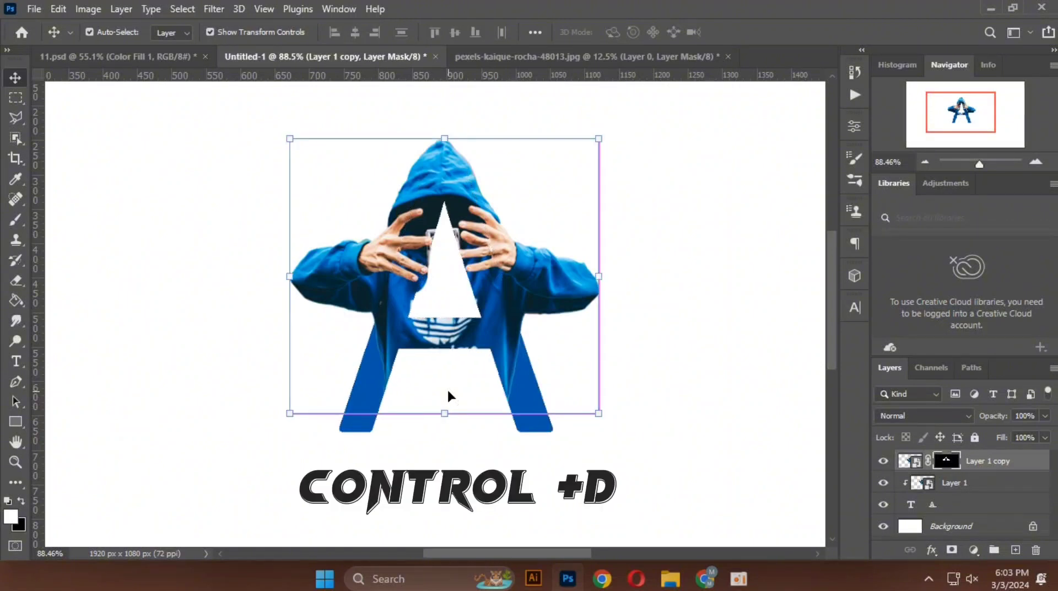
click(171, 227)
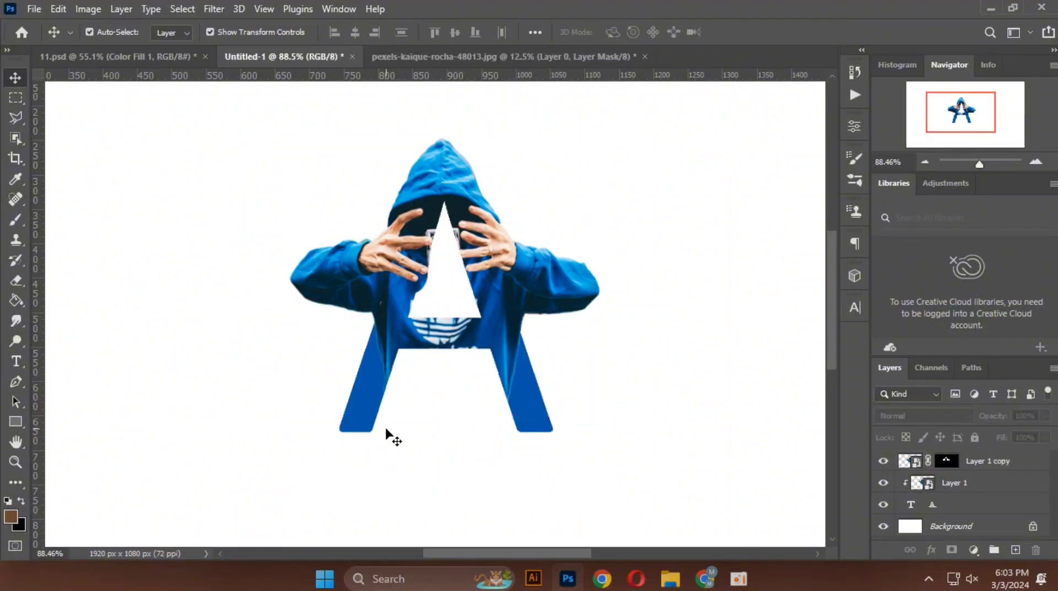
Step: Change the letter A's text color from the Character settings to light gray #aeafb1
click(359, 413)
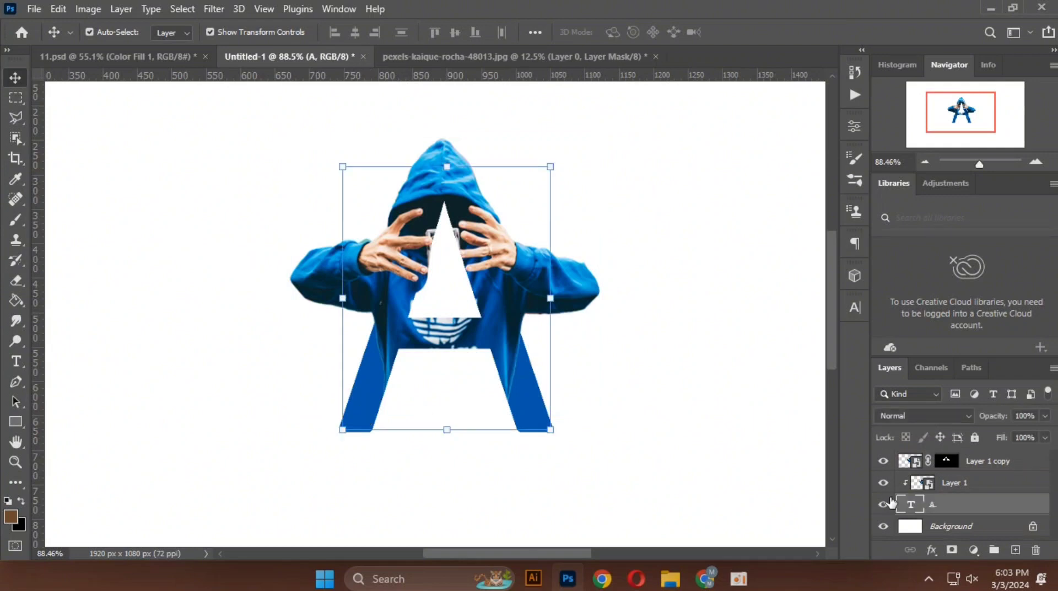
click(855, 310)
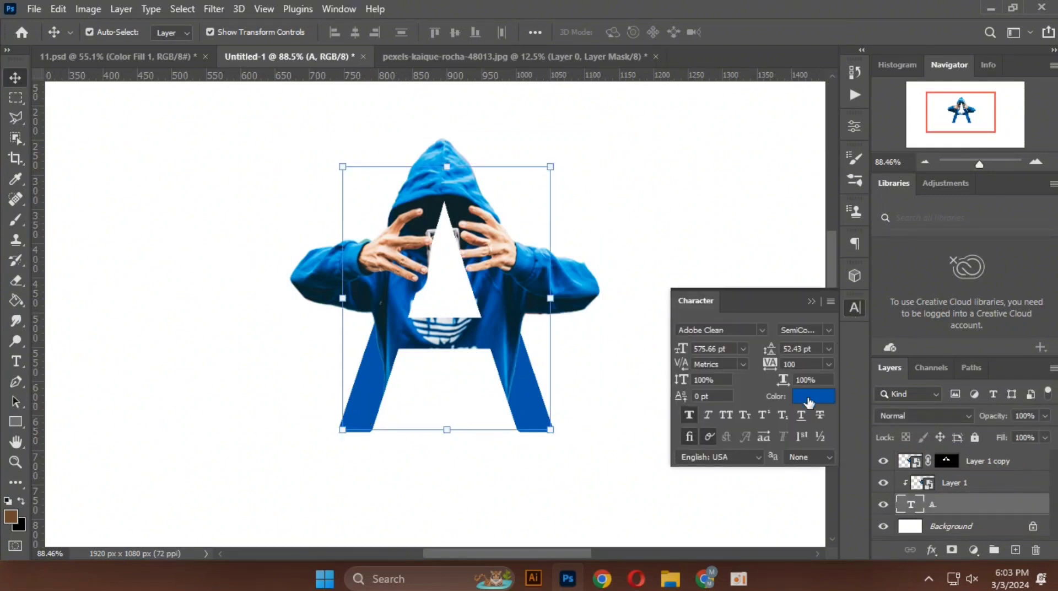
click(808, 402)
click(568, 351)
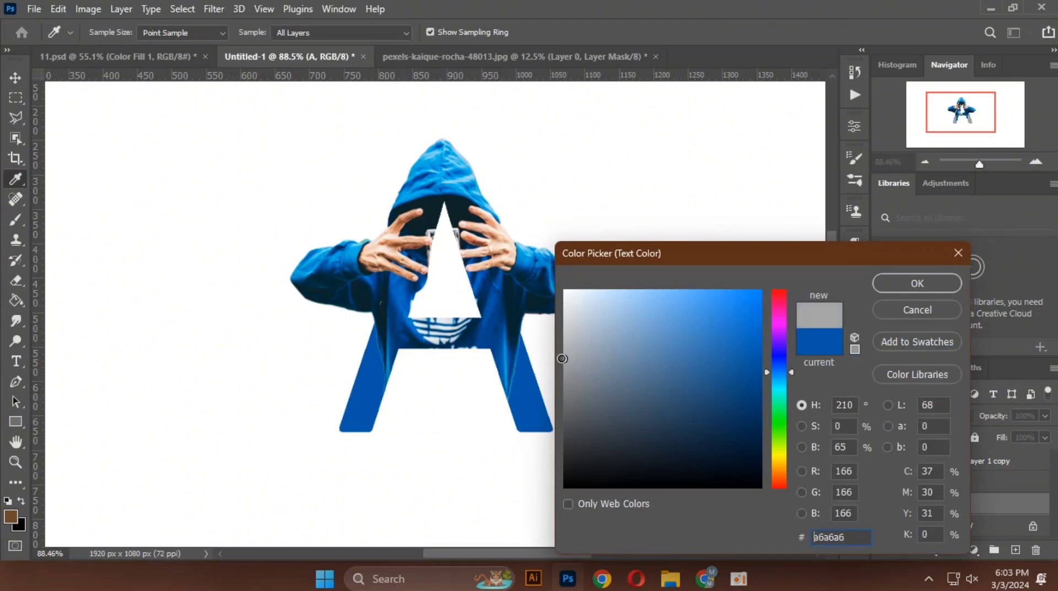
drag(568, 352, 565, 330)
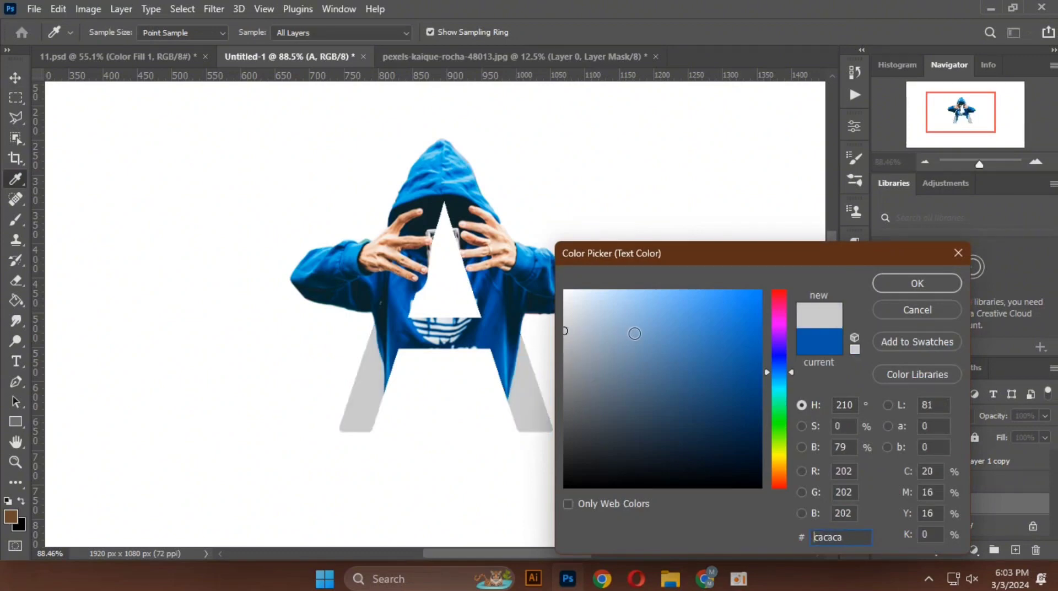
click(567, 351)
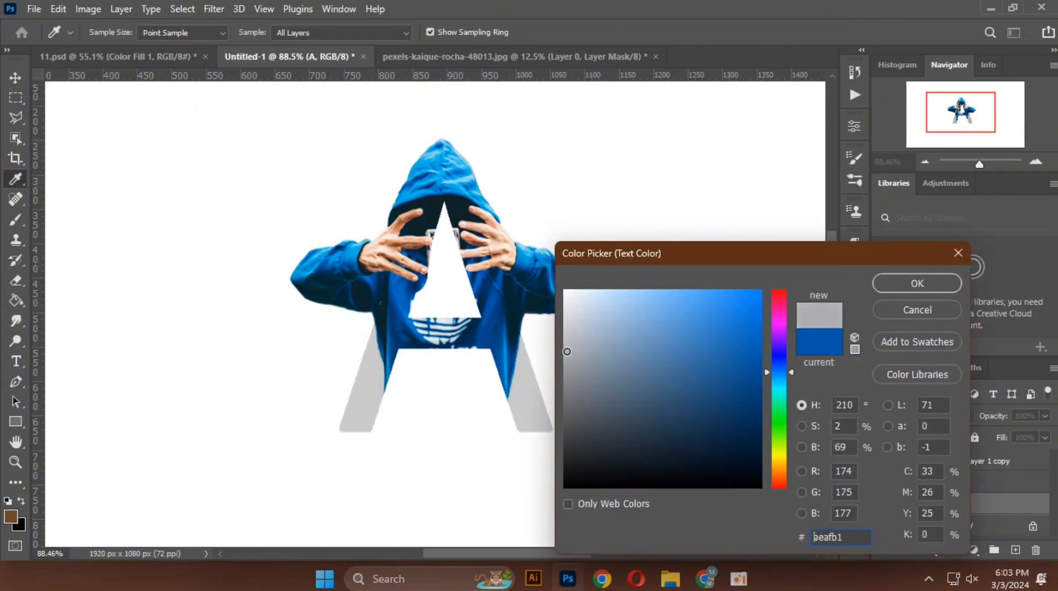
click(906, 286)
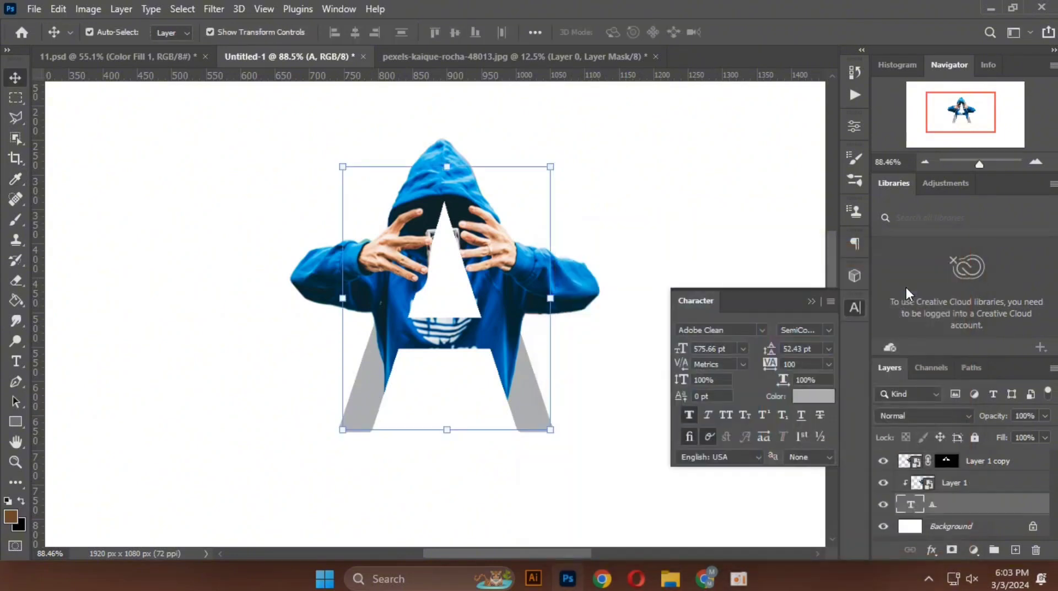
click(814, 301)
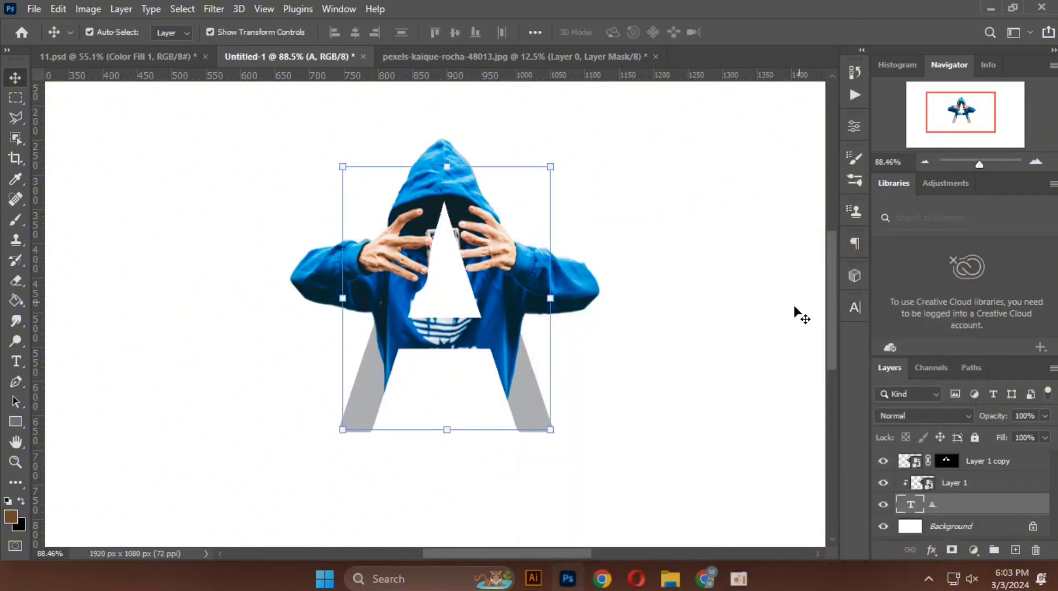
Step: Add a black Multiply drop shadow to the letter A layer and lower the shadow's opacity to 17%
click(934, 556)
click(933, 548)
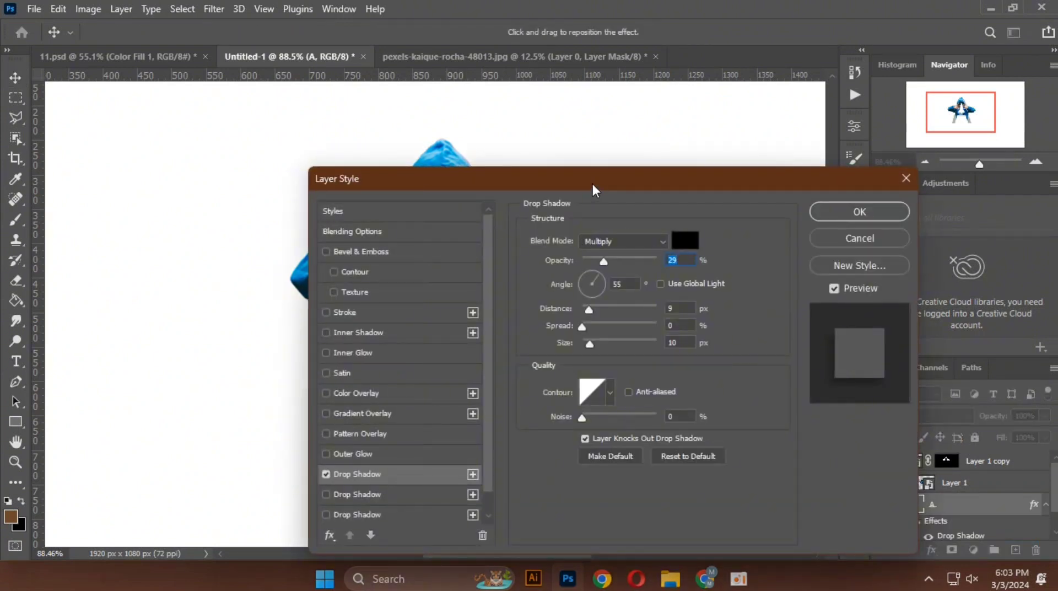
drag(593, 185, 875, 152)
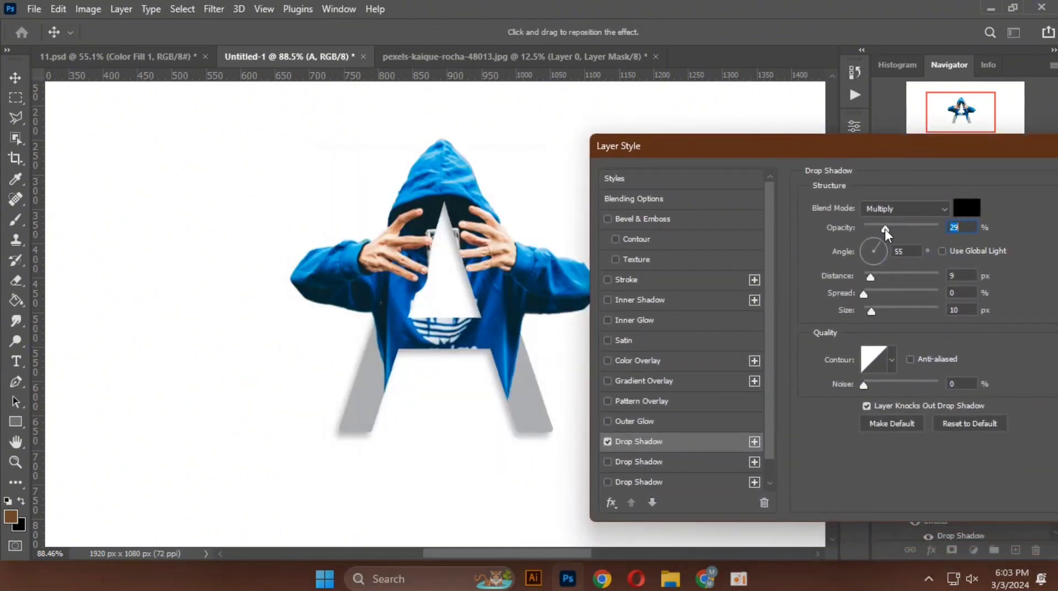
drag(884, 230, 878, 231)
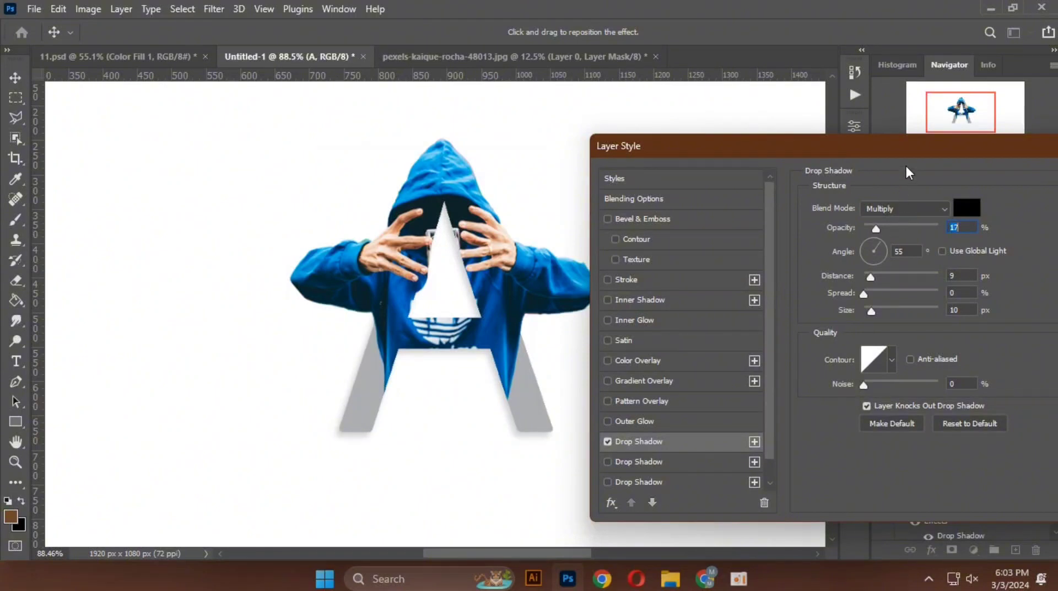
drag(906, 150, 849, 159)
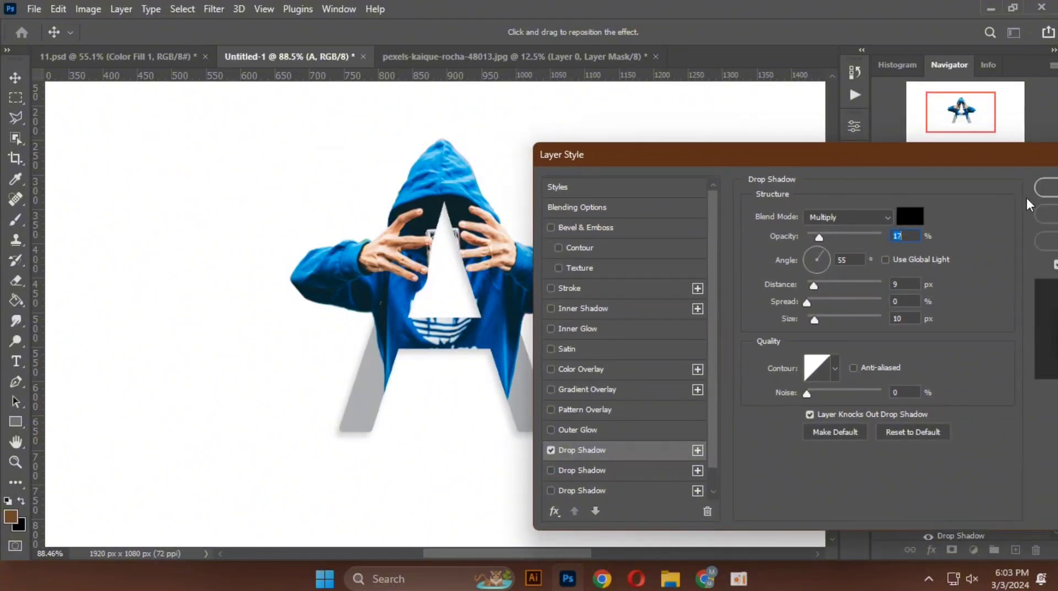
Step: Add a white stroke to the letter A, positioned Inside, with a size of 2 px
click(594, 286)
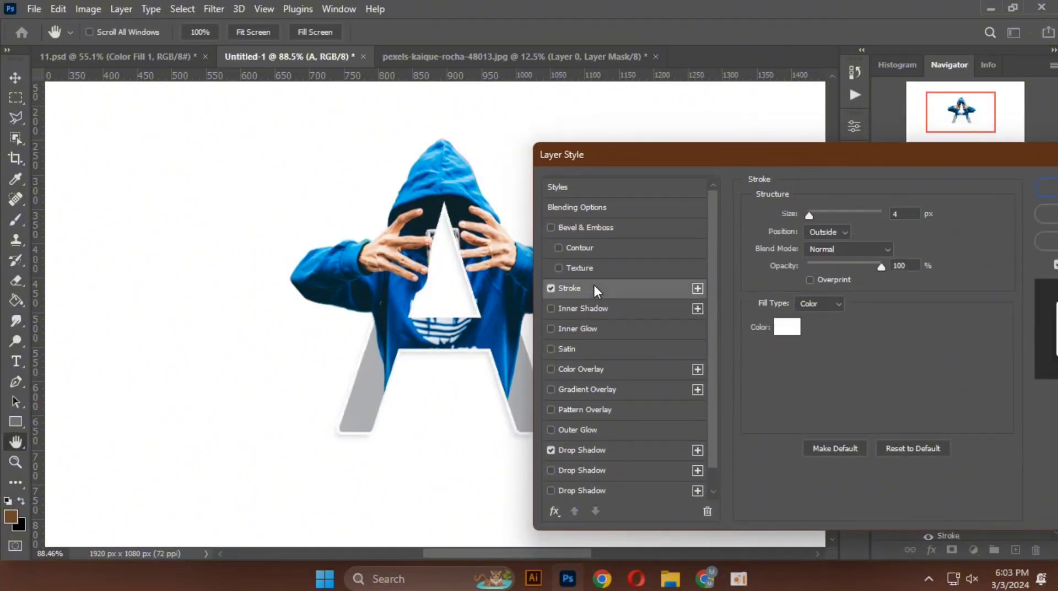
drag(806, 216, 822, 215)
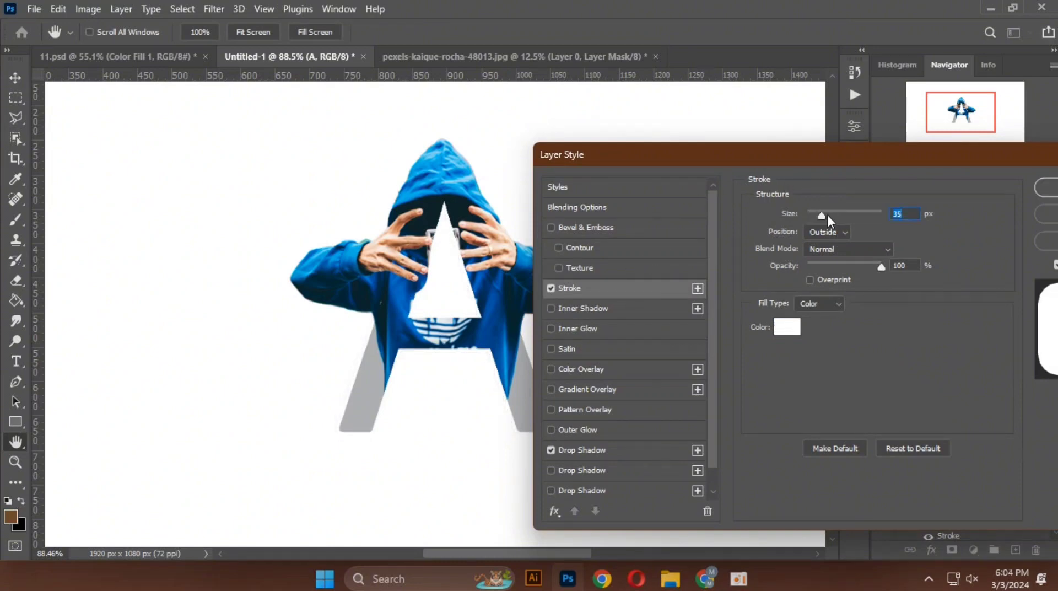
click(822, 231)
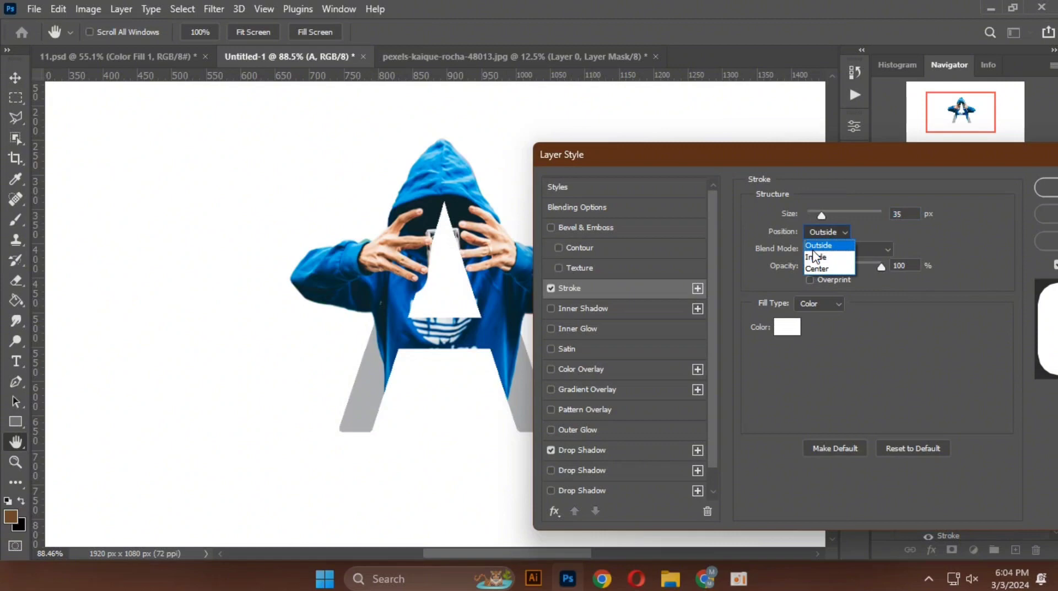
click(810, 257)
drag(821, 220, 807, 223)
text(3)
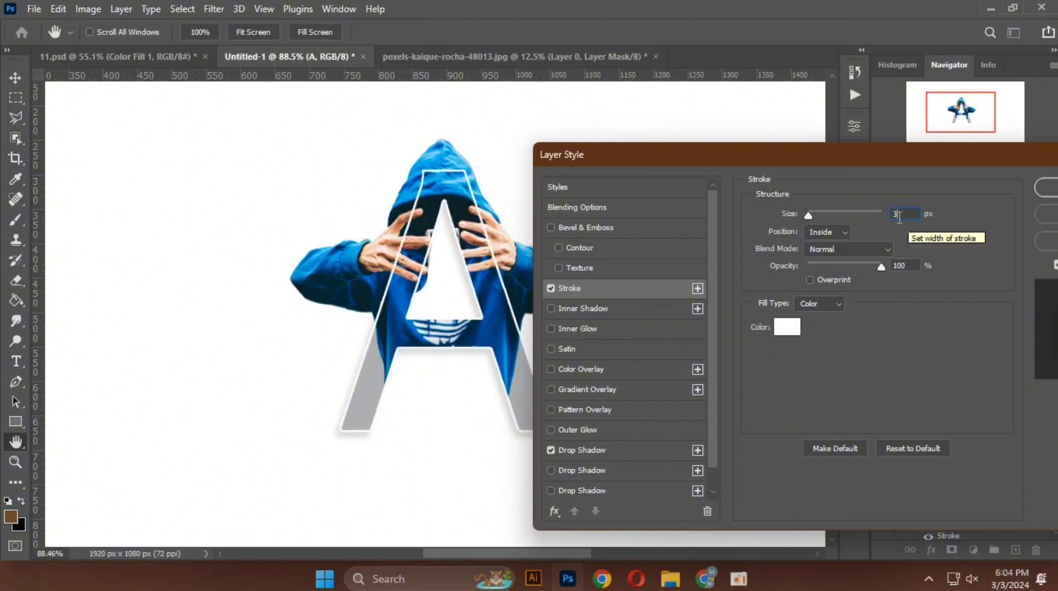
key(BackSpace)
text(2)
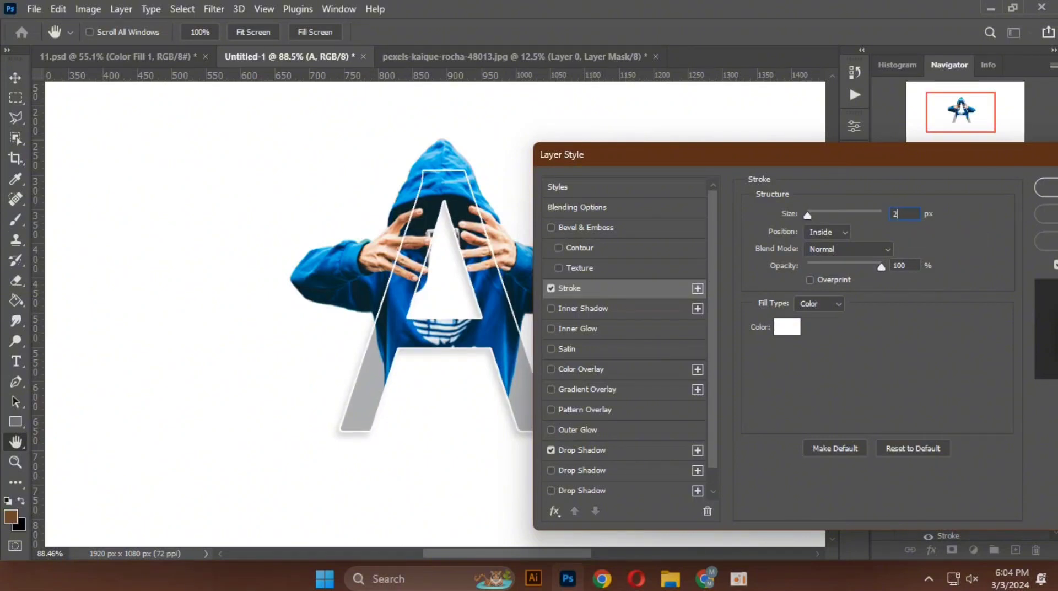
Step: Set the letter A's stroke position to Outside and its size to 5 px, and apply the layer style
click(818, 230)
click(815, 243)
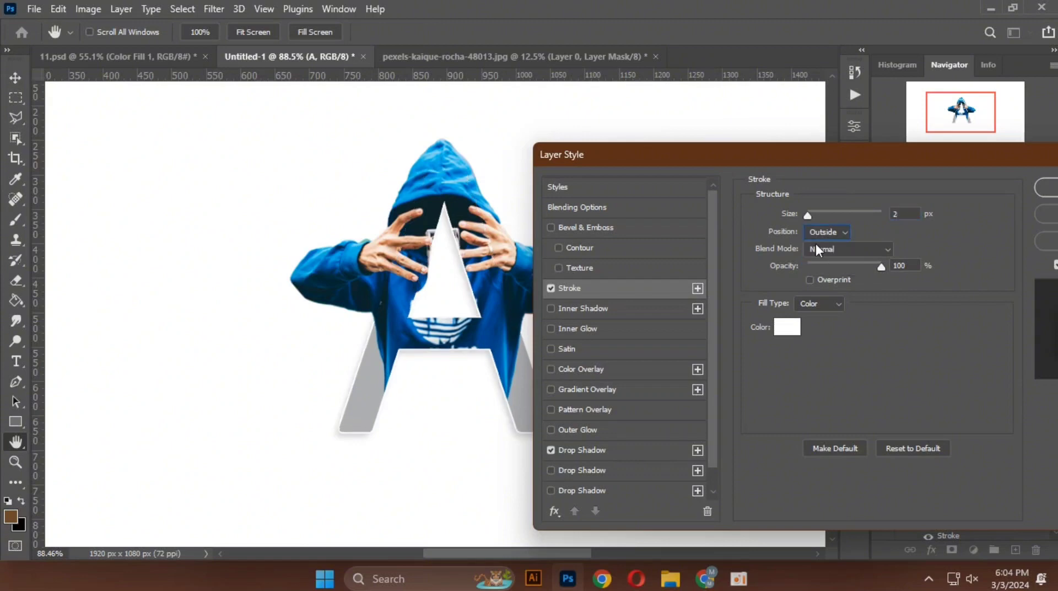
double_click(896, 214)
text(5)
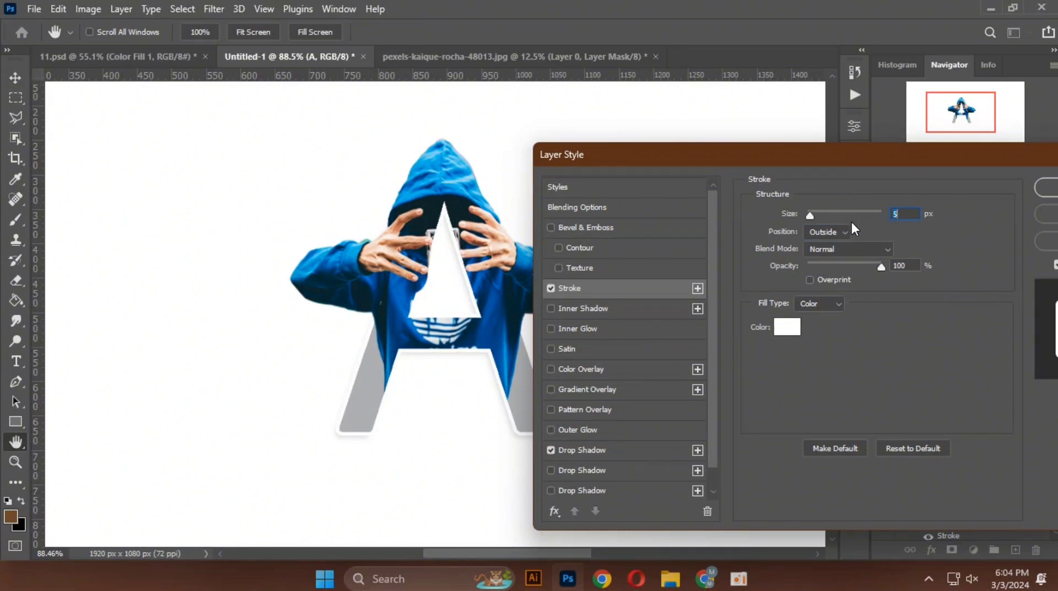
drag(877, 164, 612, 223)
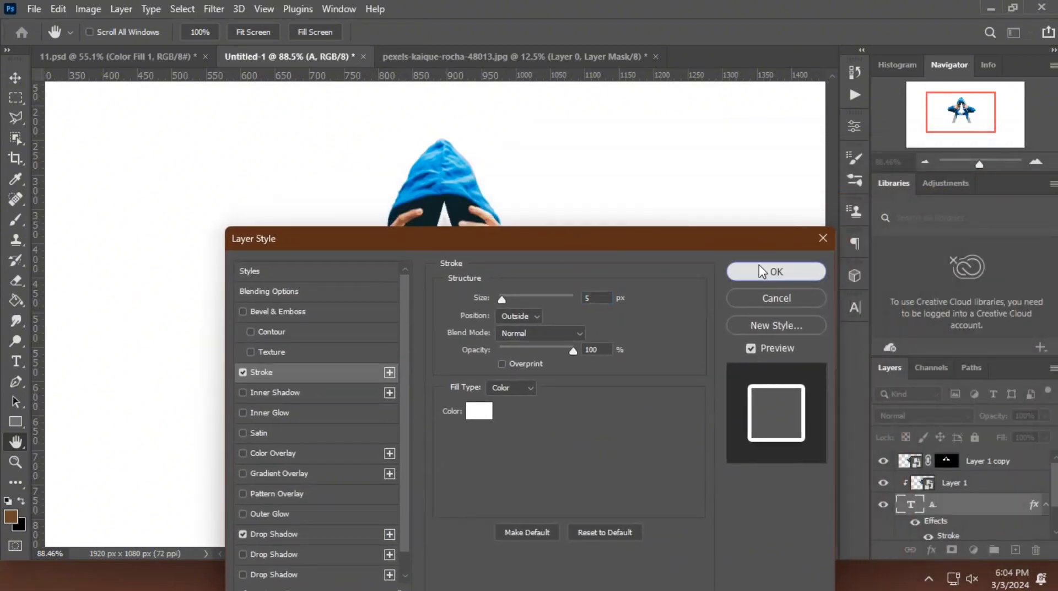
click(794, 270)
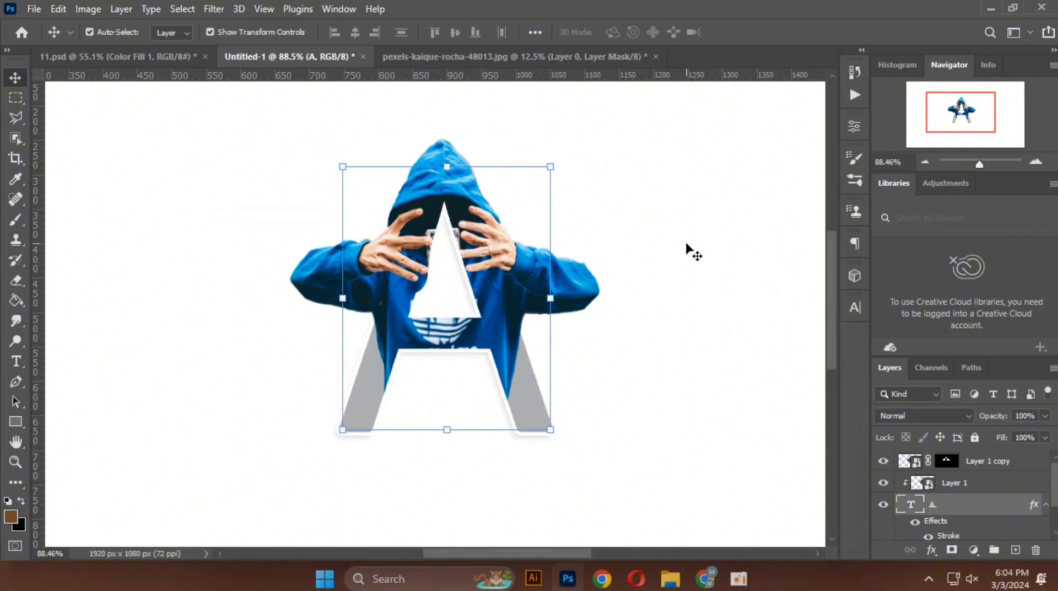